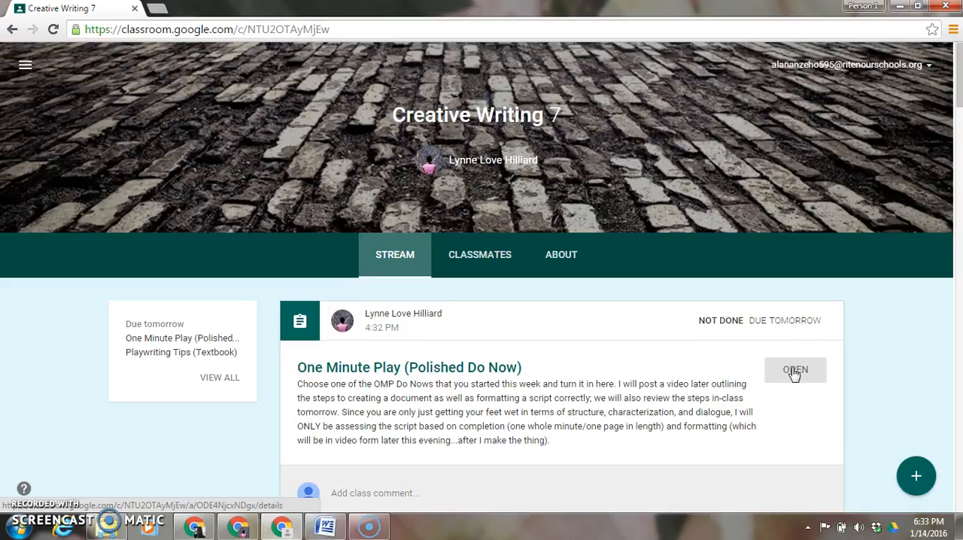
- Open the One Minute Play (Polished Do Now) assignment, create a Google Docs file for it and open that document
click(797, 371)
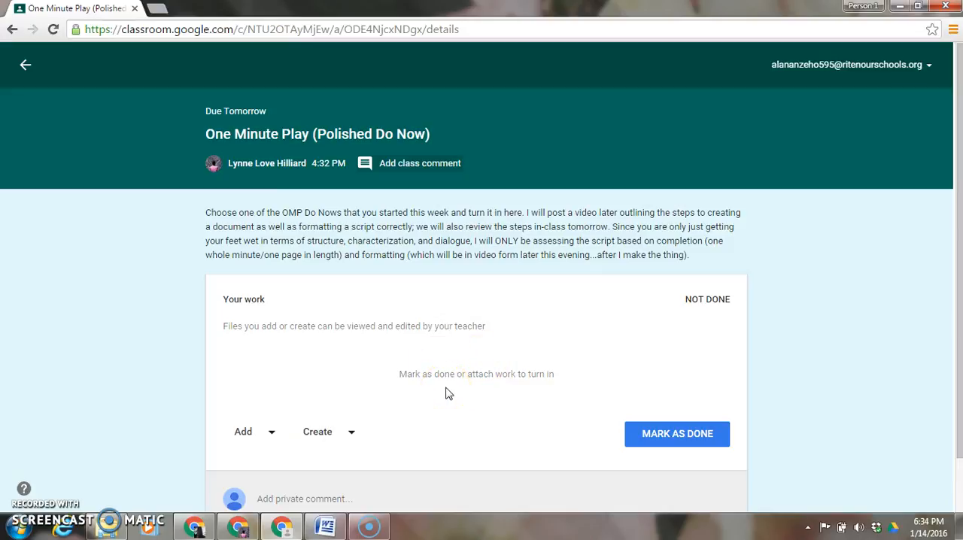
click(353, 435)
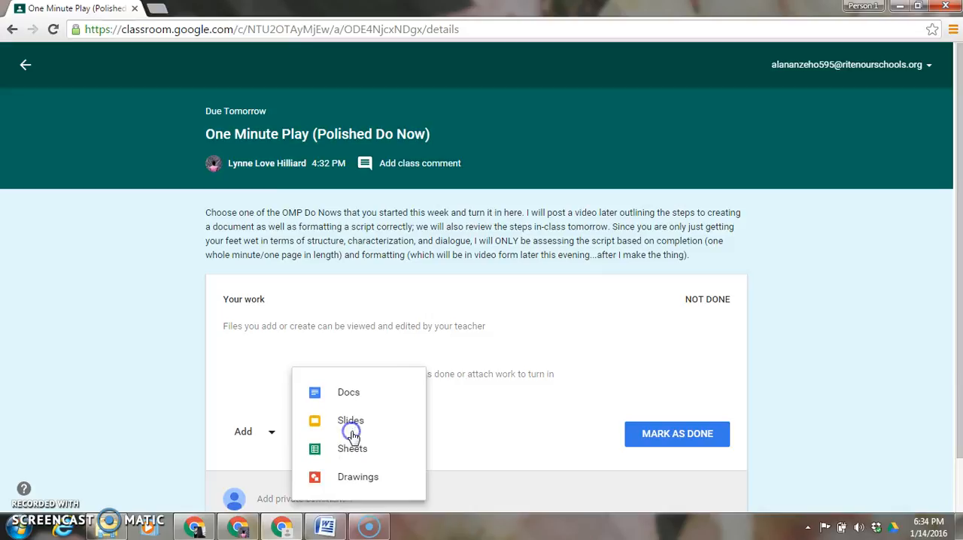
click(347, 394)
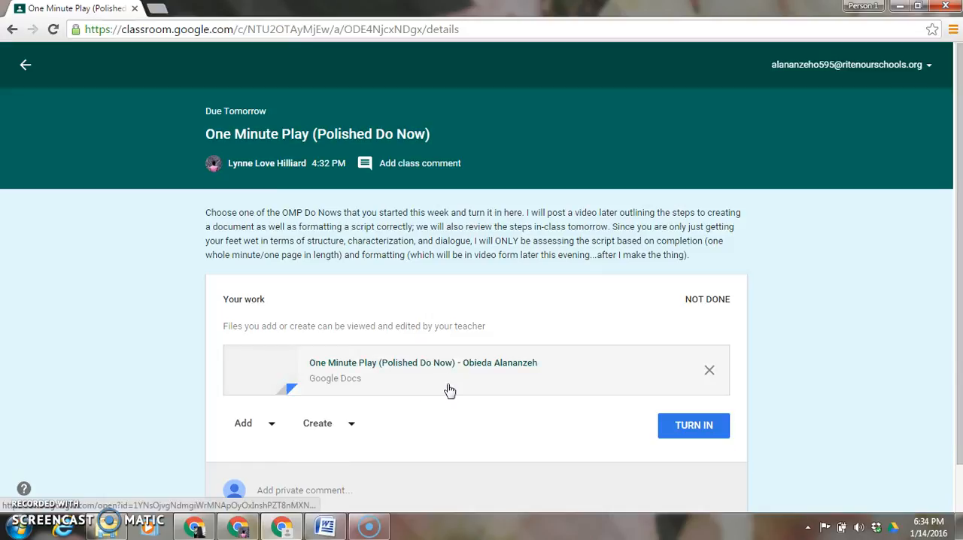
click(482, 365)
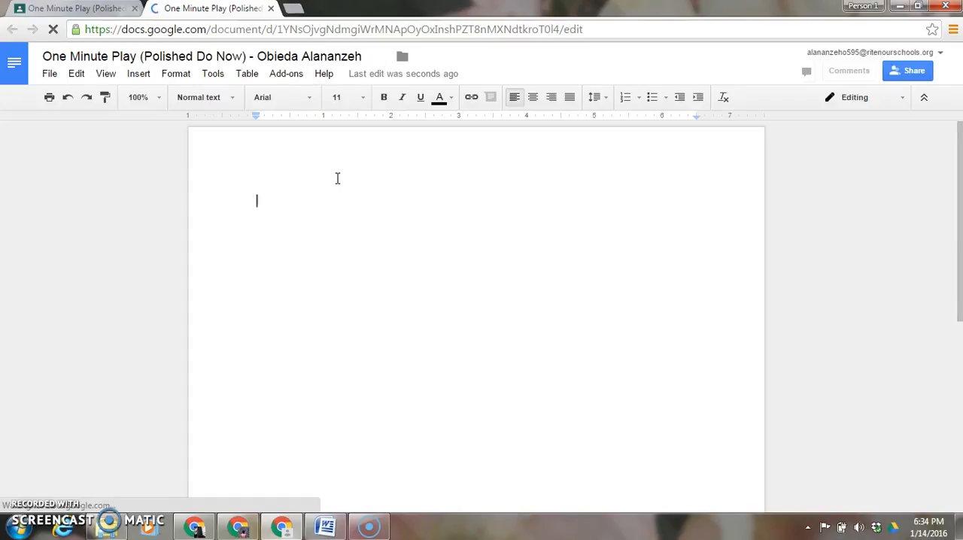
- Set the blank document's text to Courier New, size 12, with single line spacing
click(310, 102)
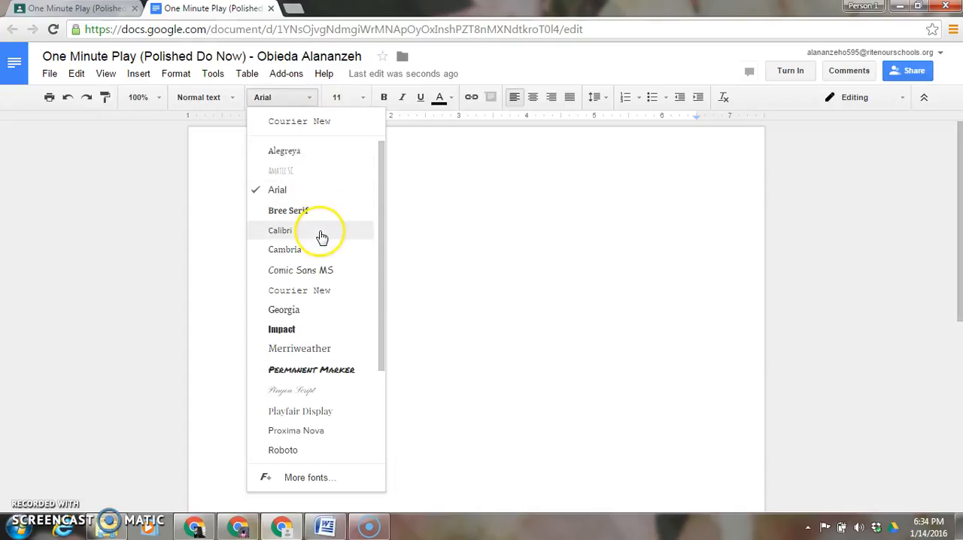
click(310, 291)
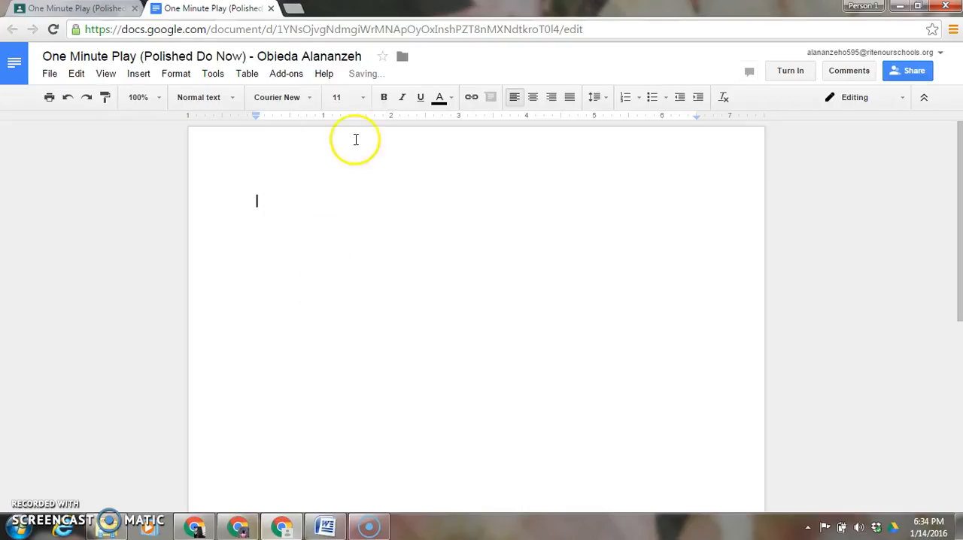
click(362, 100)
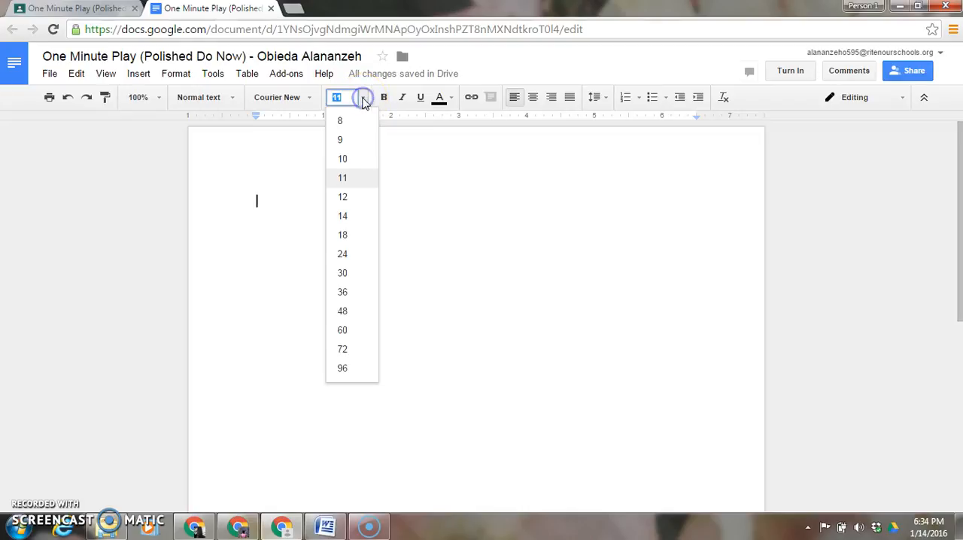
click(351, 198)
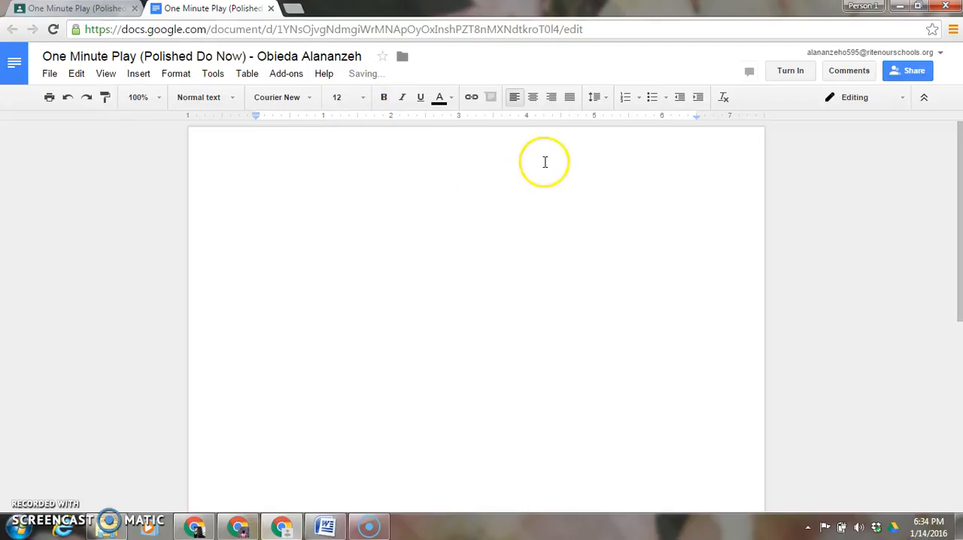
click(606, 101)
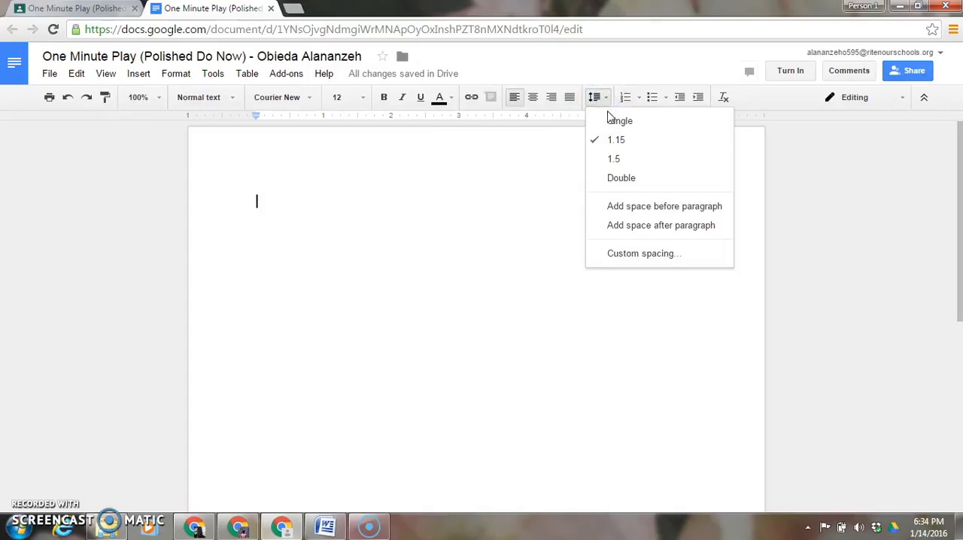
click(638, 121)
click(334, 228)
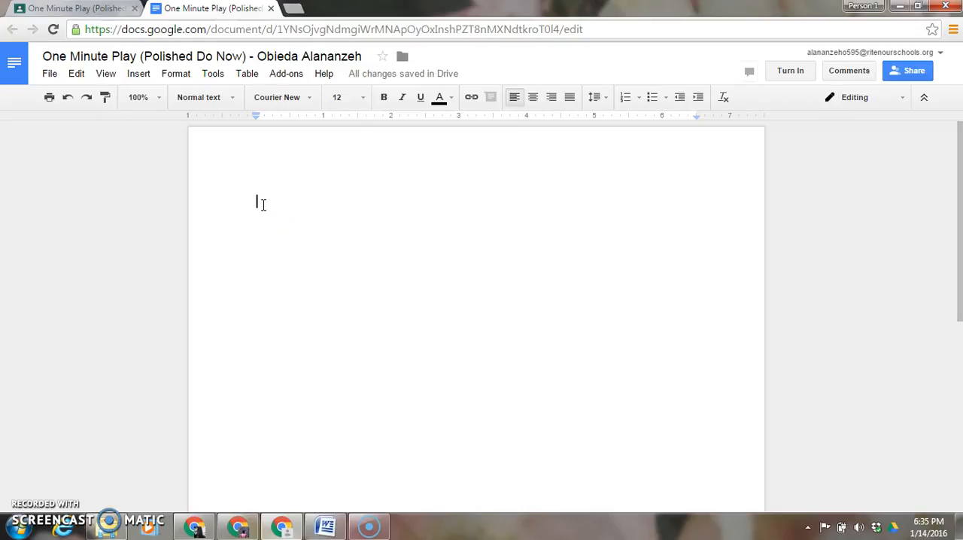
- Add blank lines at the start of the page and enter the centered heading "TITLE"
click(376, 272)
key(Return)
key(Return)
key(Return)
key(Return)
key(Return)
click(296, 276)
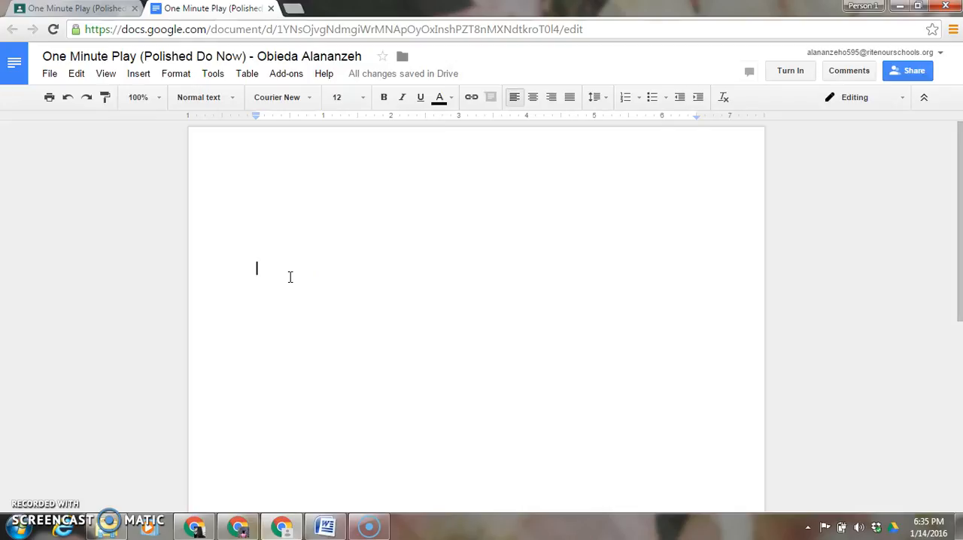
click(533, 99)
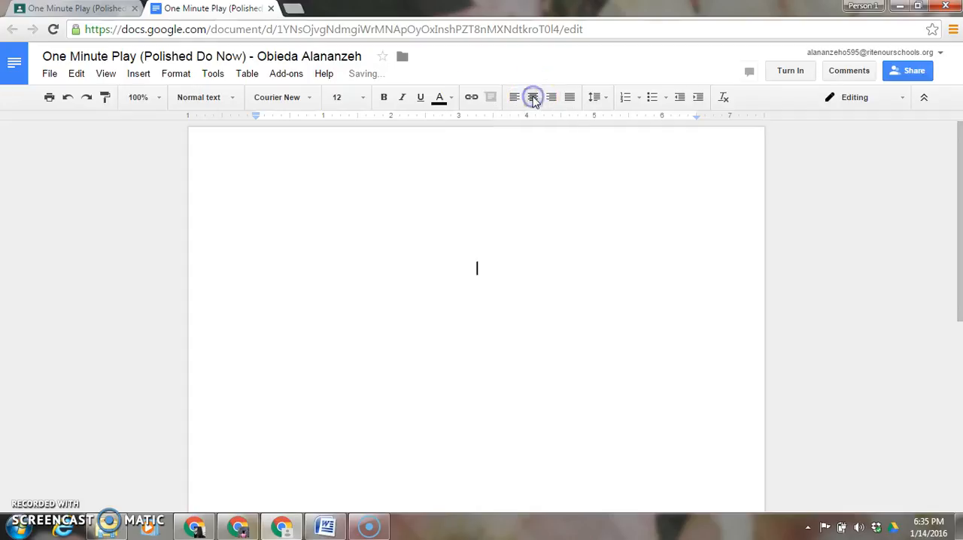
text(TITLE)
click(431, 273)
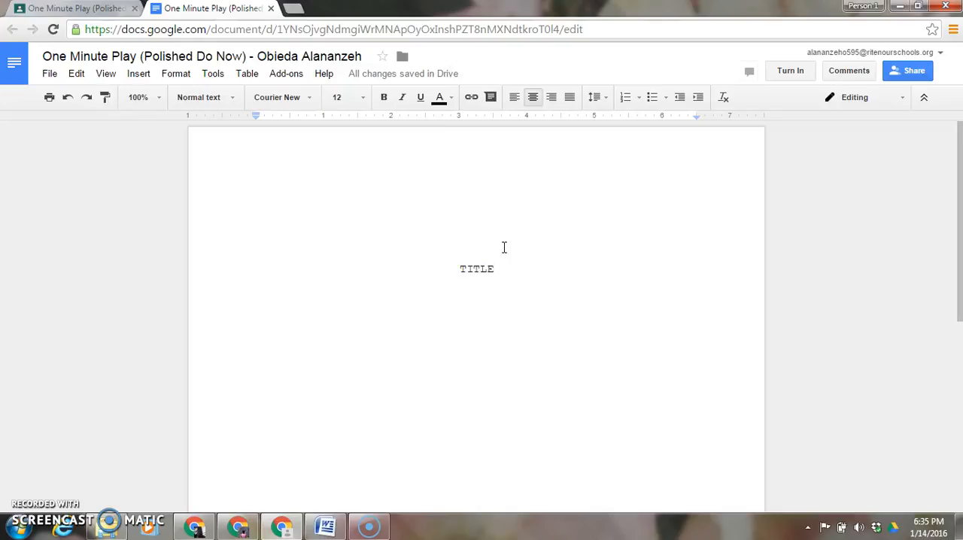
- Beneath the title, add centered lines reading "A Play" and "by", followed by the author's name
key(Return)
text(A)
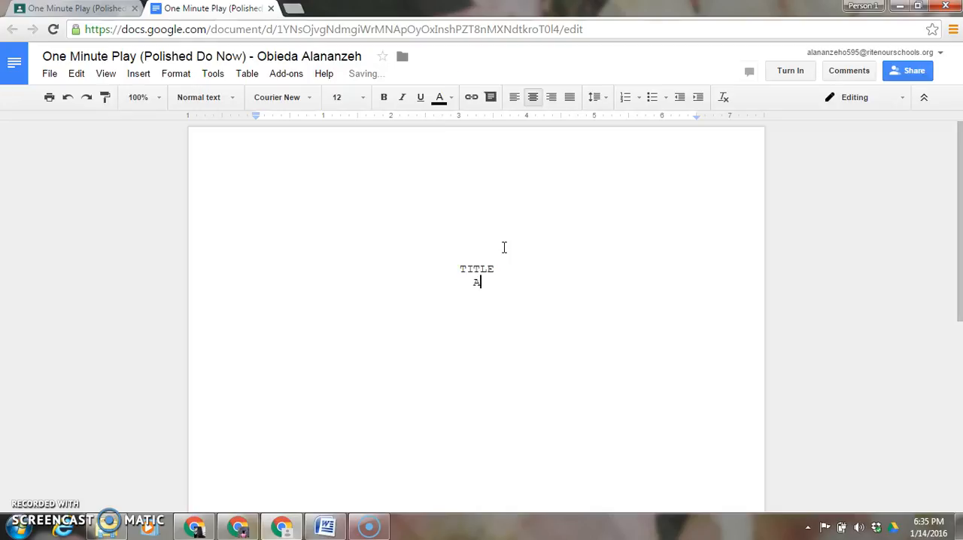
text( Play)
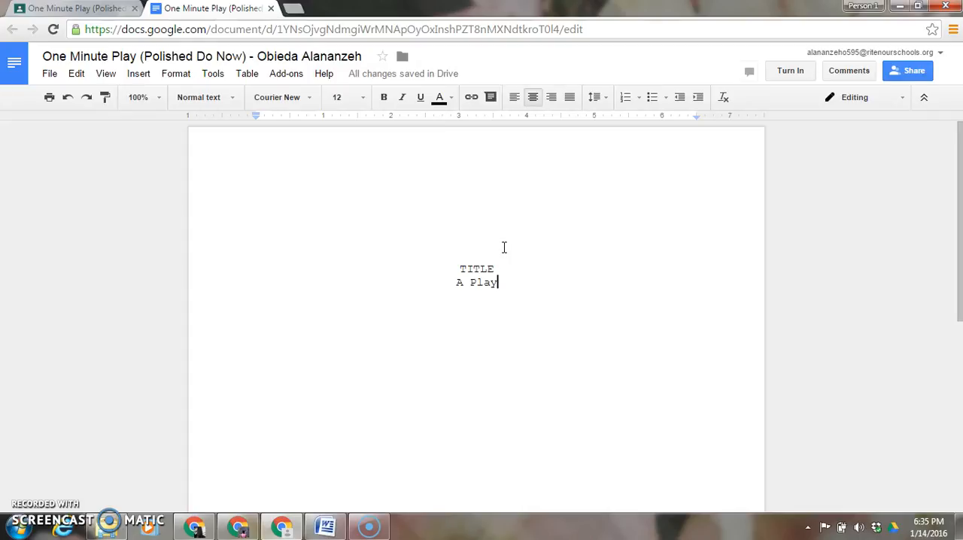
key(Return)
text(by)
key(Return)
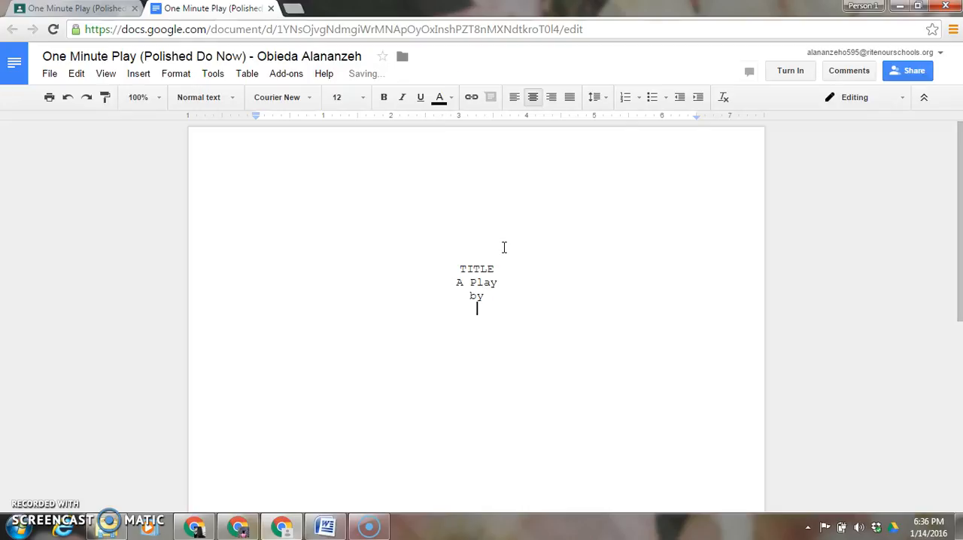
text(Lynne Love)
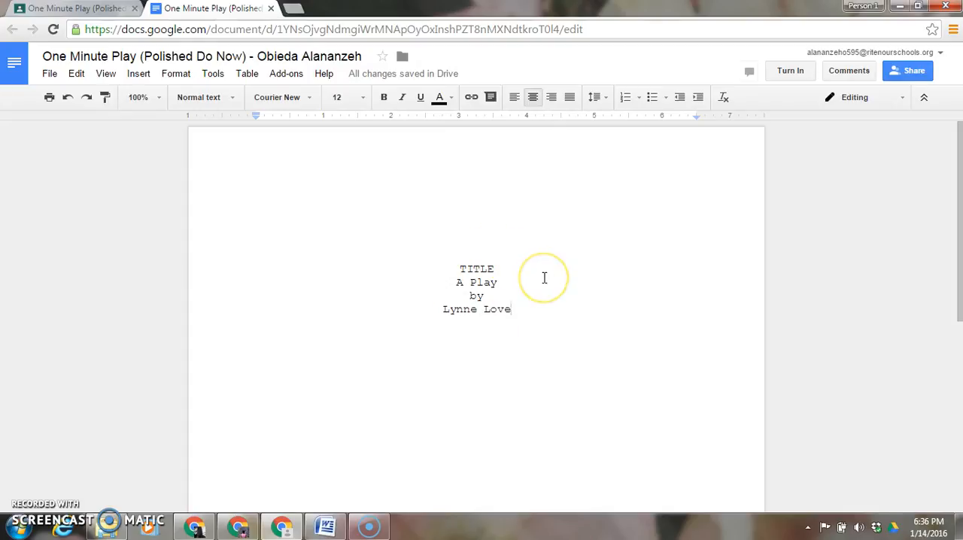
- Leave blank lines below the centered title block and enter the author's name as a right-aligned line
key(Return)
key(Return)
key(Return)
key(Return)
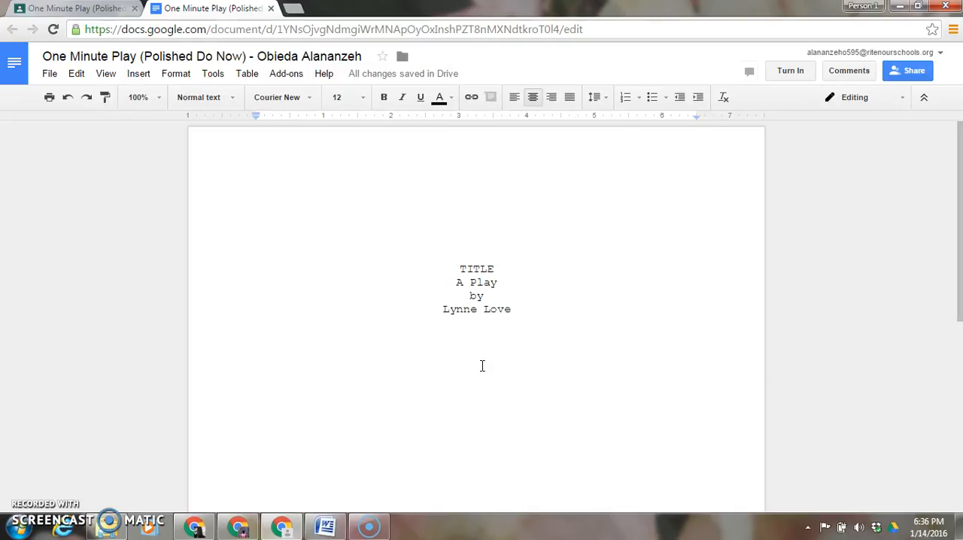
text(L)
key(BackSpace)
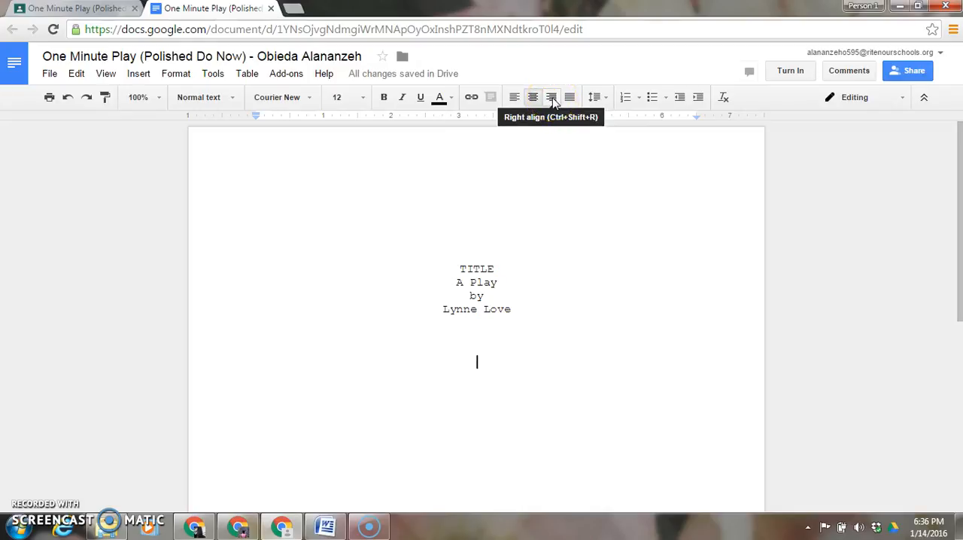
click(552, 99)
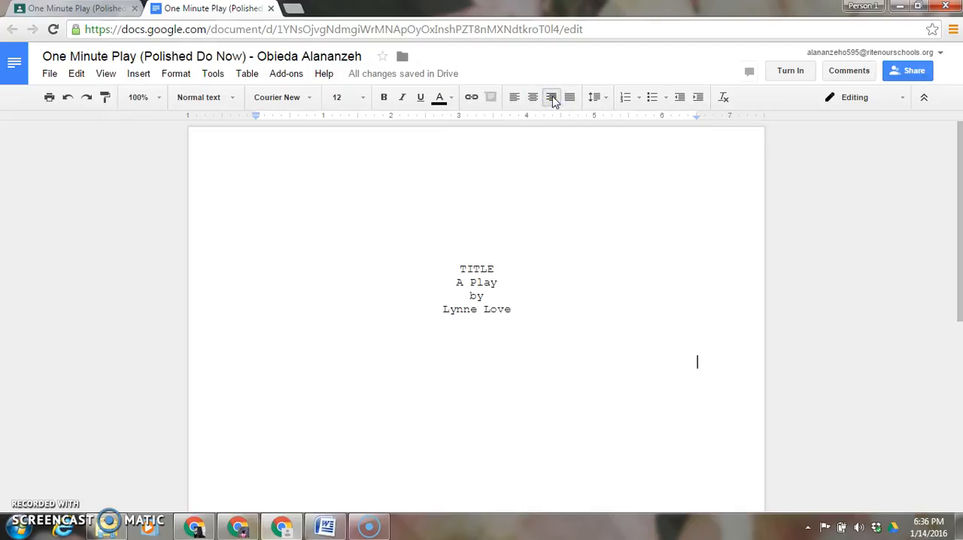
text(Ly)
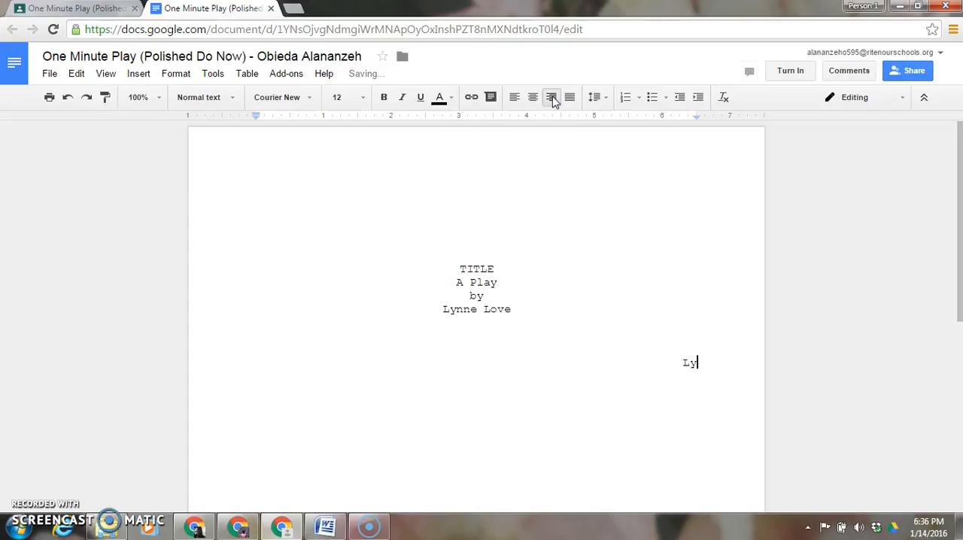
text(nne Love)
key(Return)
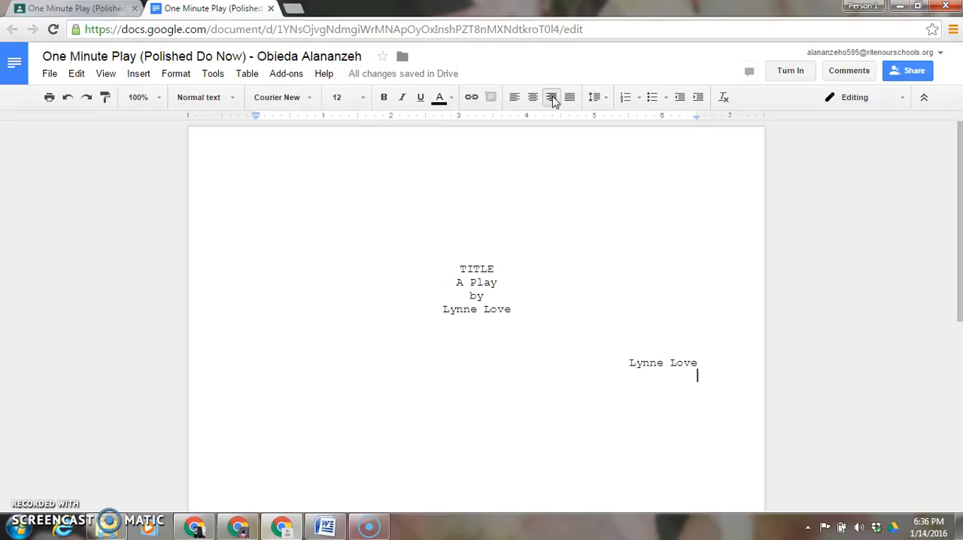
- Below the right-aligned name, add the lines "Teacher's Name", "Creative Writing" and "14 January 2016"
text(Teacher's Name)
key(Return)
text(Creati)
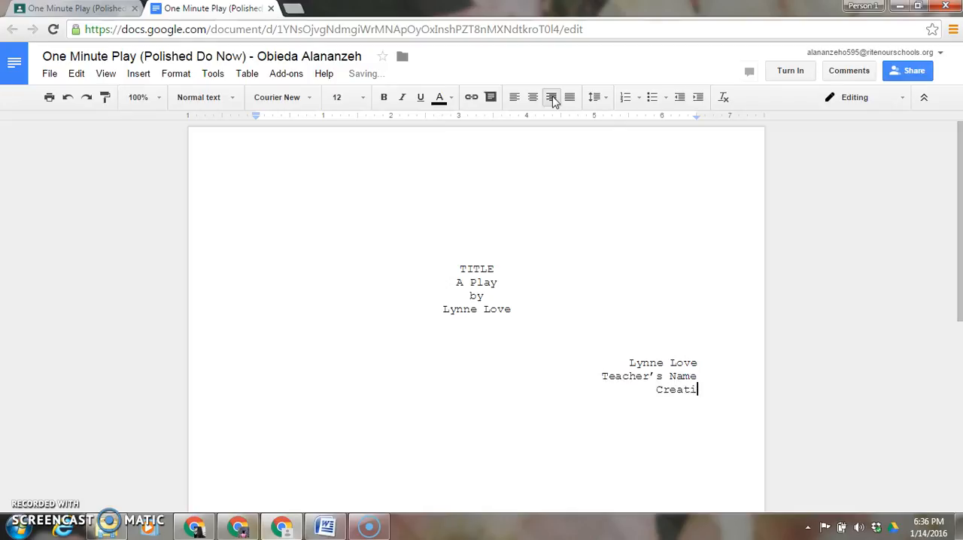
text(ve Writing)
key(Return)
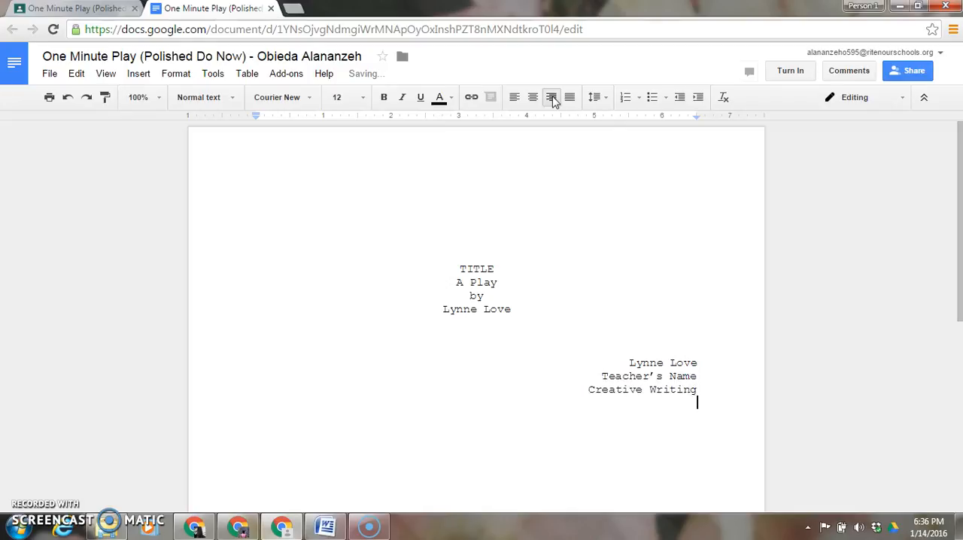
text(14 January 2016)
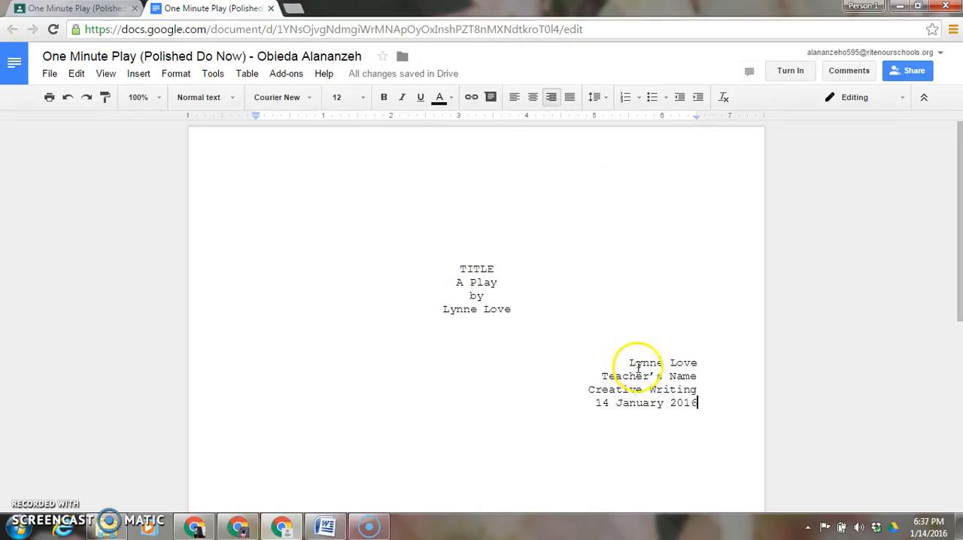
- Insert blank lines before the right-aligned author's name to push the four-line block down toward the page's end
click(630, 363)
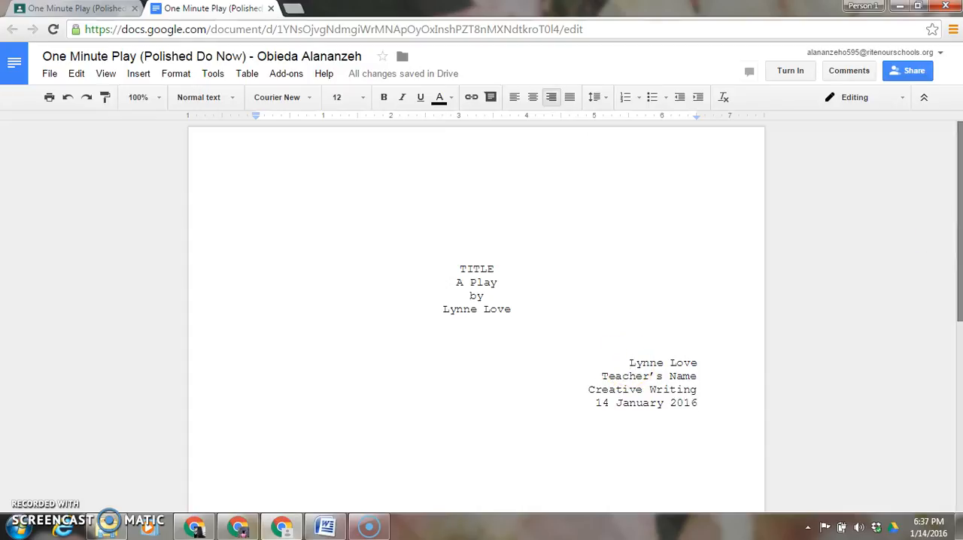
drag(959, 230, 960, 328)
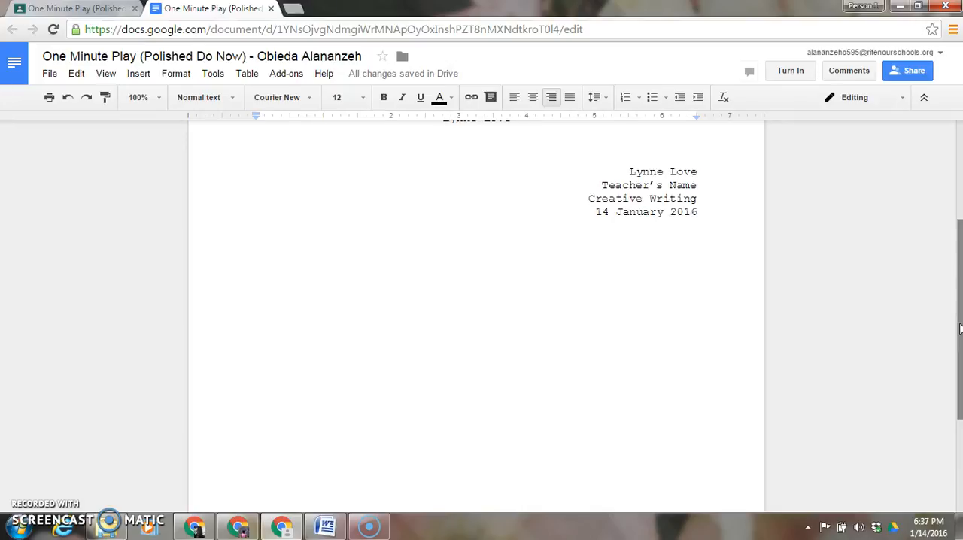
key(Return)
key(Return)
key(Return)
key(Return)
key(Return)
key(Return)
key(Return)
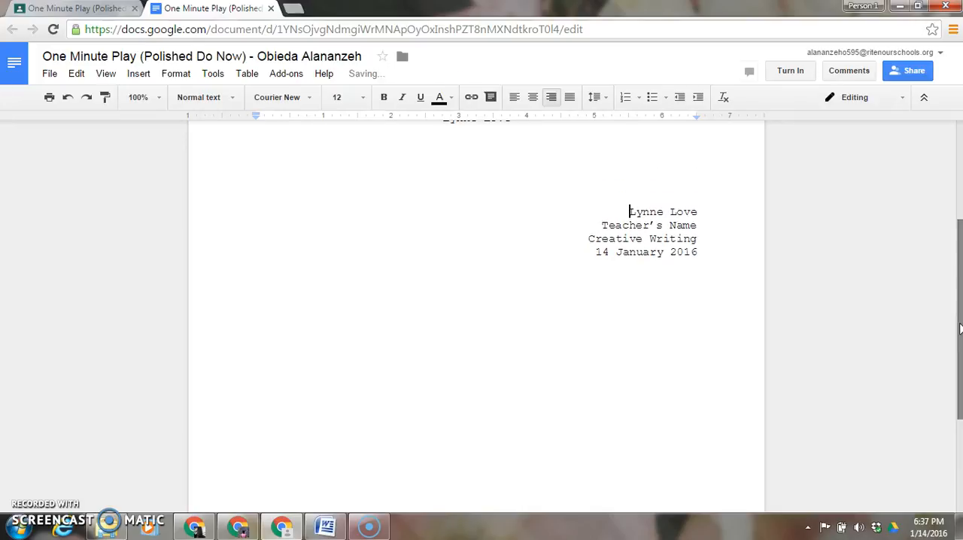
key(Return)
key(Return)
key(Return)
key(Return)
key(Return)
key(Return)
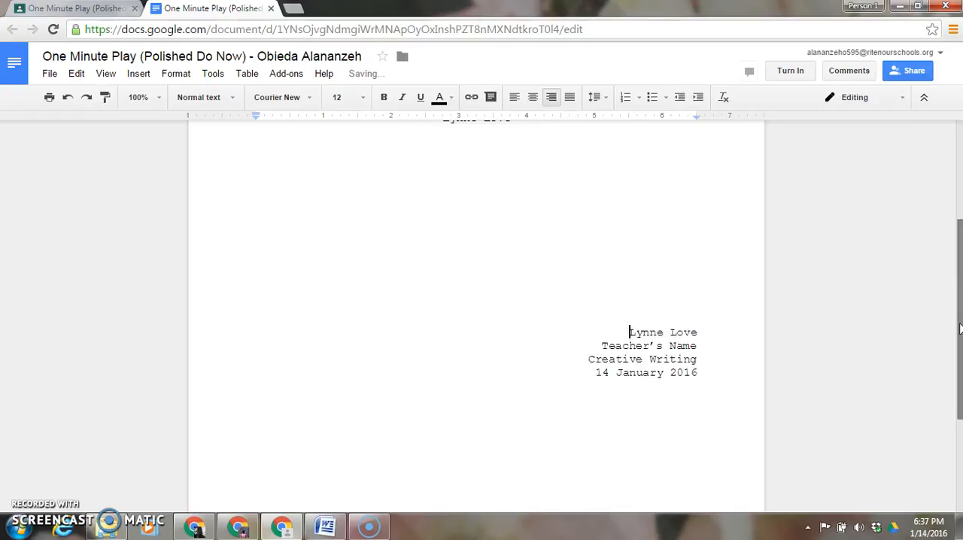
scroll(959, 325, down, 3)
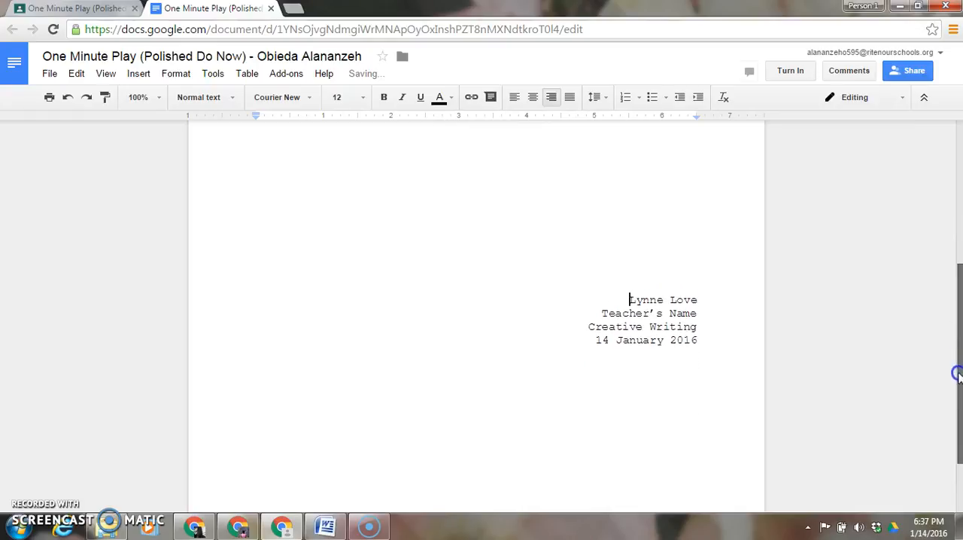
key(Return)
key(Return)
key(Return)
key(Return)
key(Return)
key(Return)
key(Return)
key(Return)
key(Return)
key(Return)
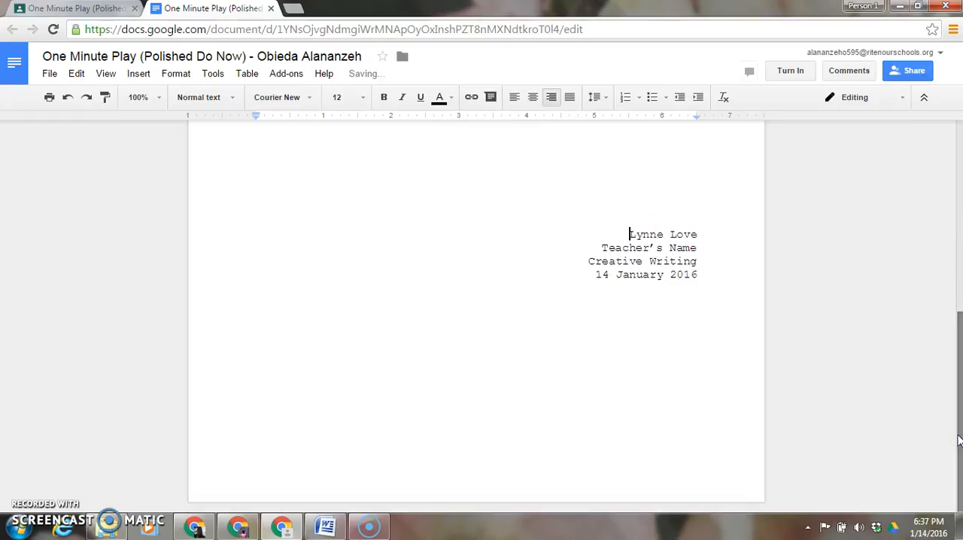
key(Return)
key(Return)
key(Return)
key(Return)
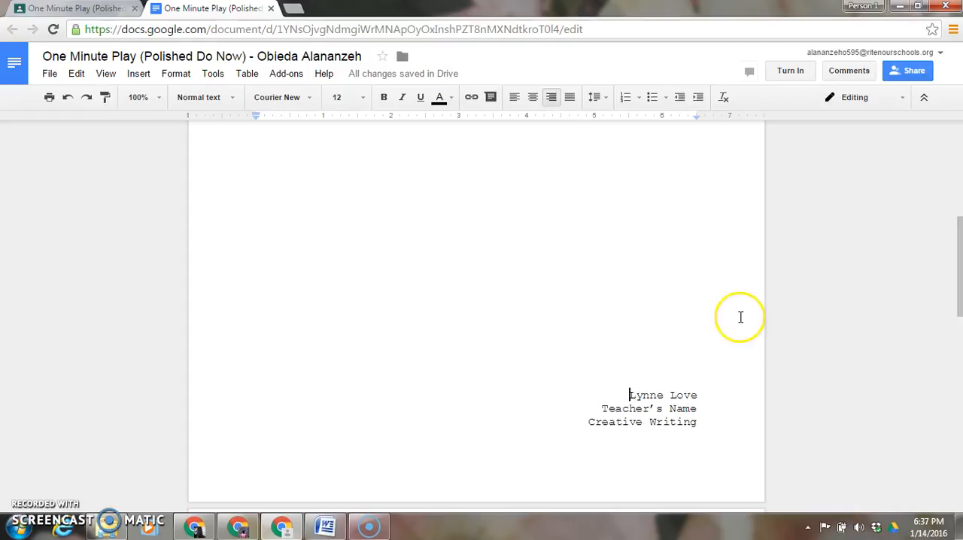
- Remove surplus blank lines above the right-aligned block so the date line fits back on the title page
click(617, 301)
key(ctrl+e)
key(BackSpace)
key(BackSpace)
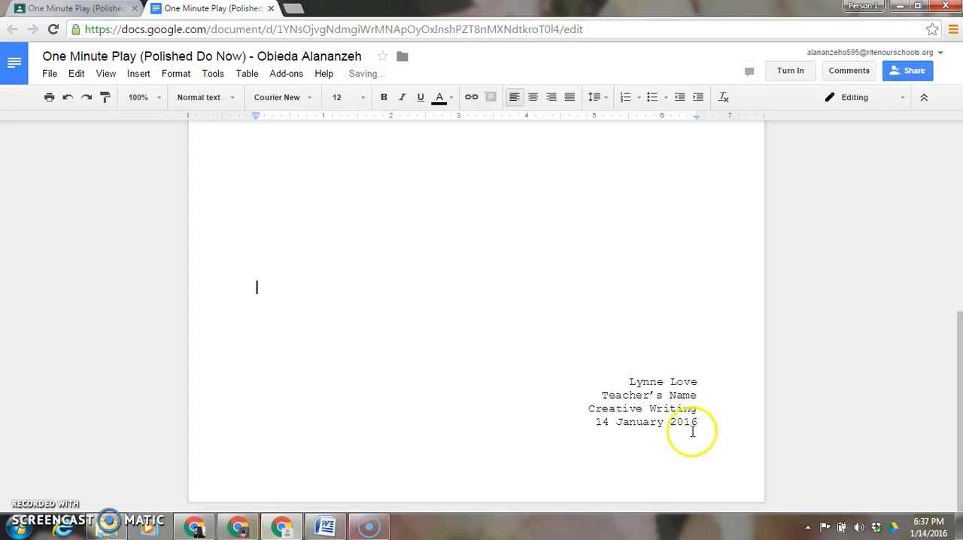
- Insert a page break after the date line of the title page
click(696, 422)
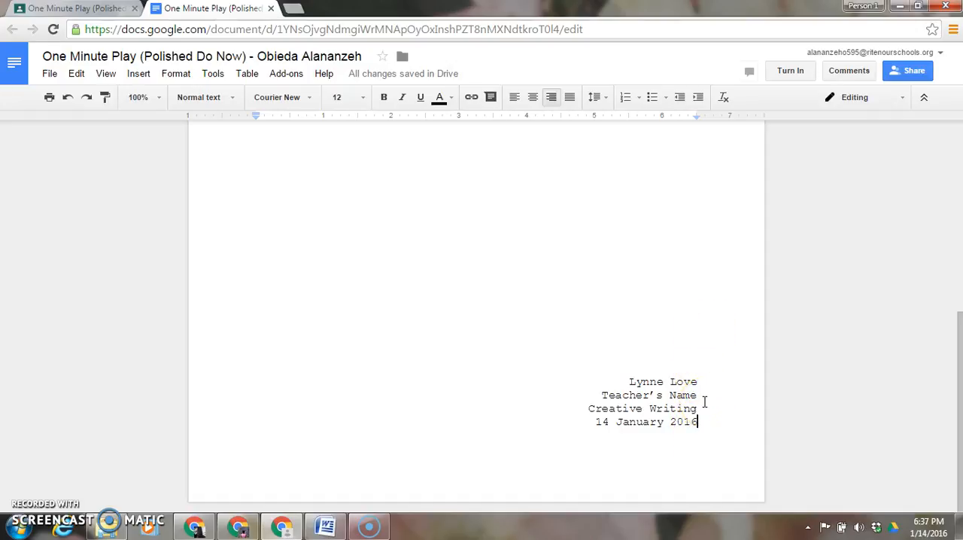
key(ctrl+Return)
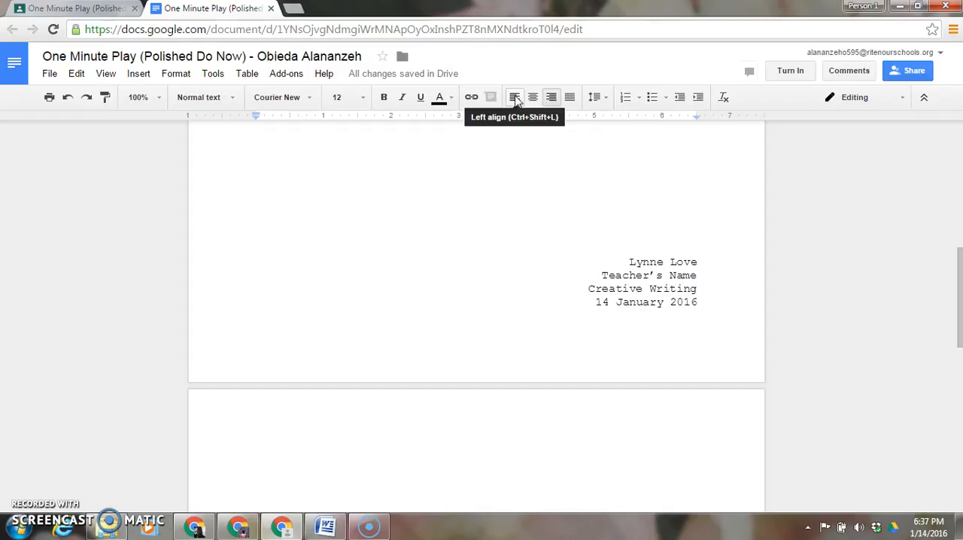
- Left-align the first line of the new page and enter the heading "Characters" there
click(516, 100)
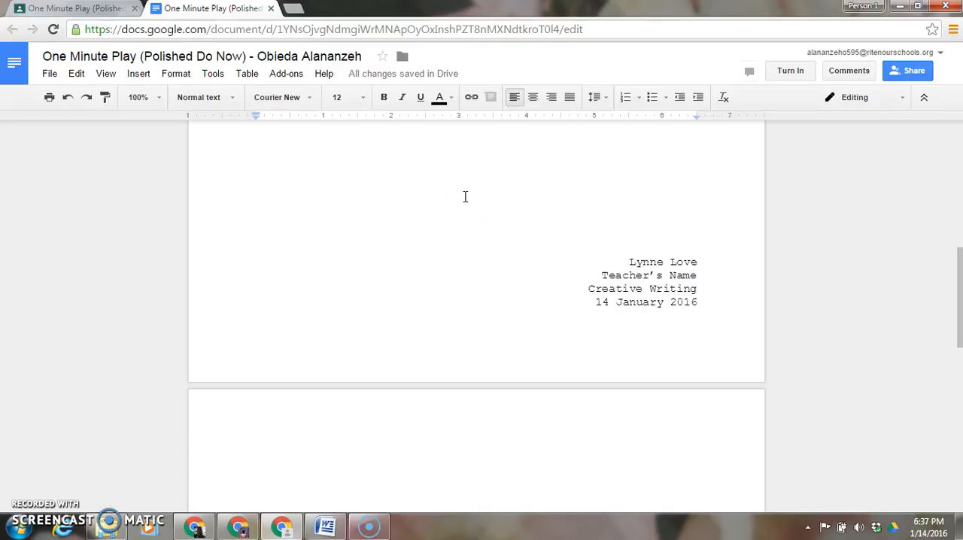
text(chara)
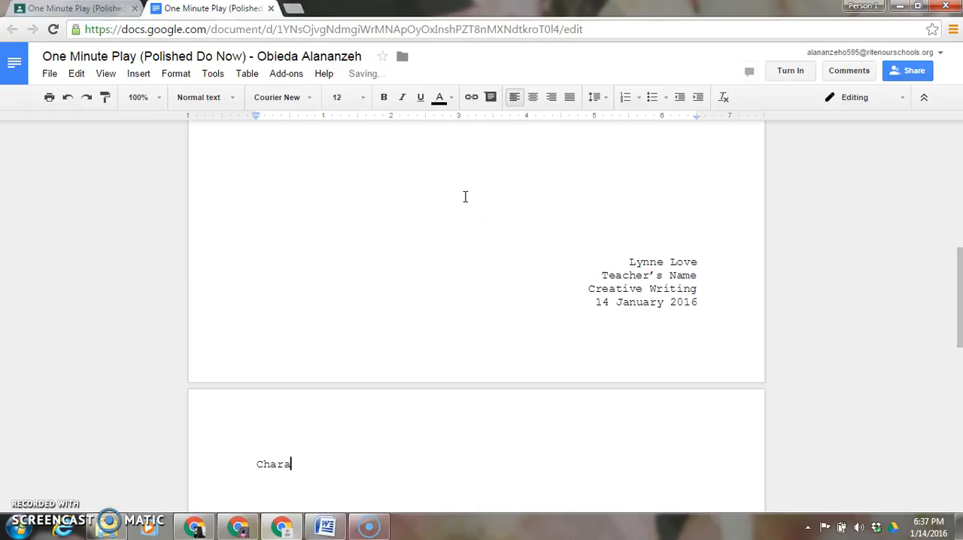
text(cters)
key(Return)
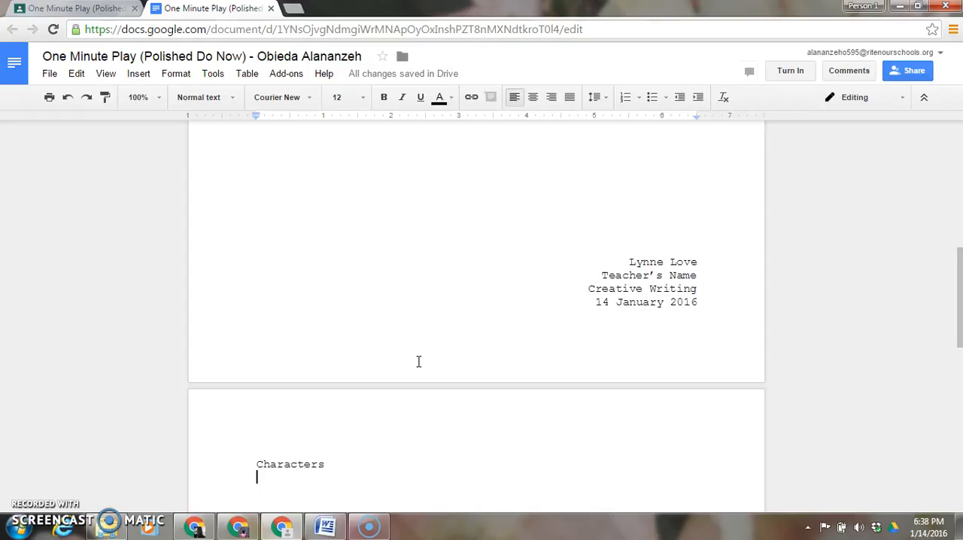
- Below the Characters heading, add the line "PROFESSOR MARY LU, A teacher in her 40s"
text(PROFESSOR MARY L)
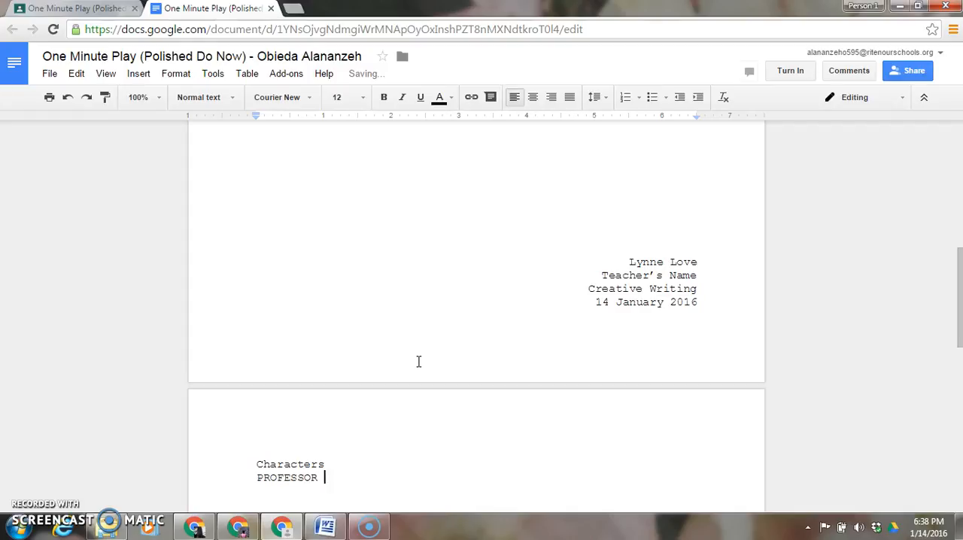
text(U,)
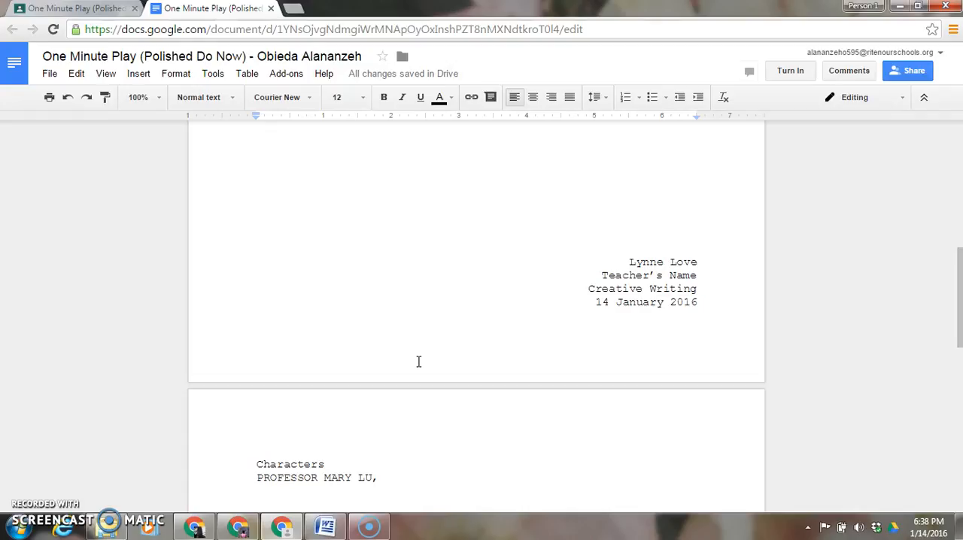
text(A teacher in her 40s)
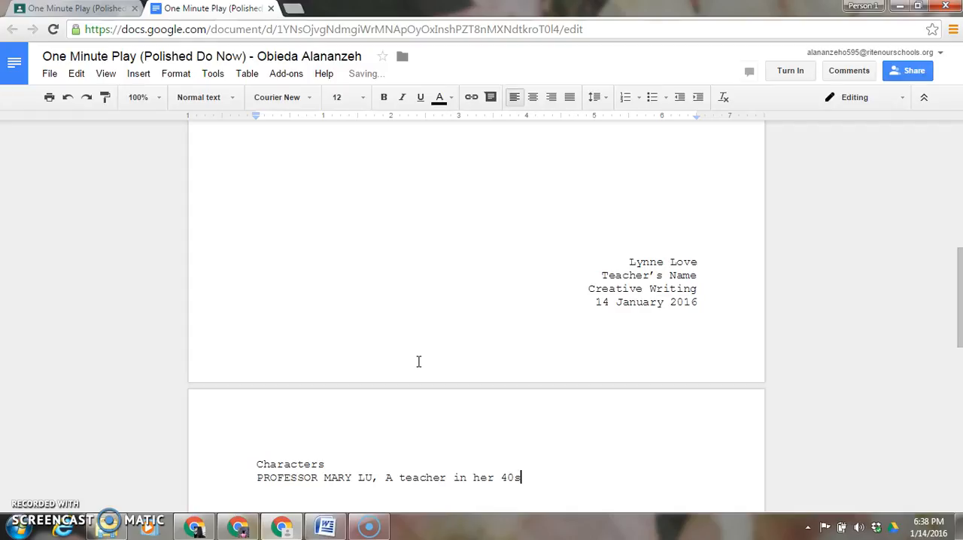
- Add a second character line reading "BRYER, A student in his early 20s"
key(Return)
text(BRYER, )
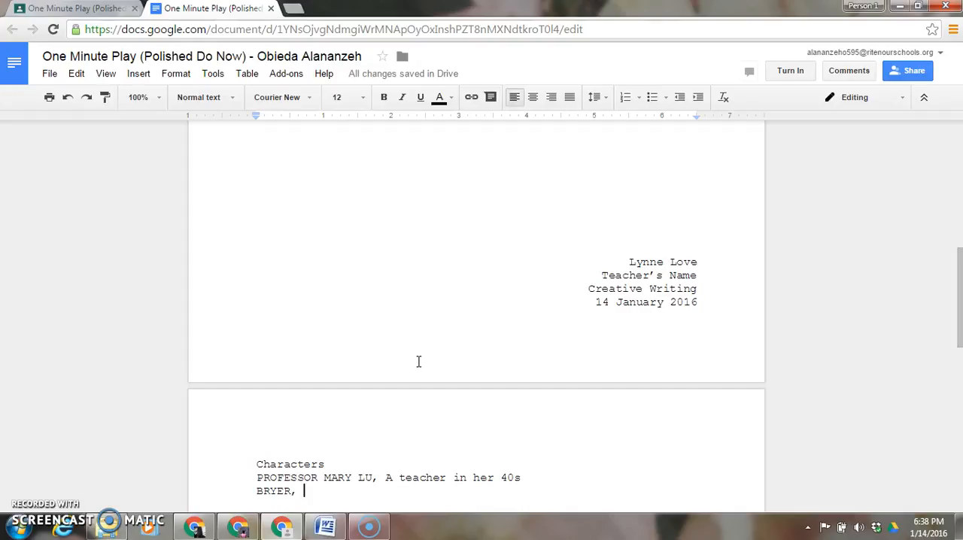
text(A stude)
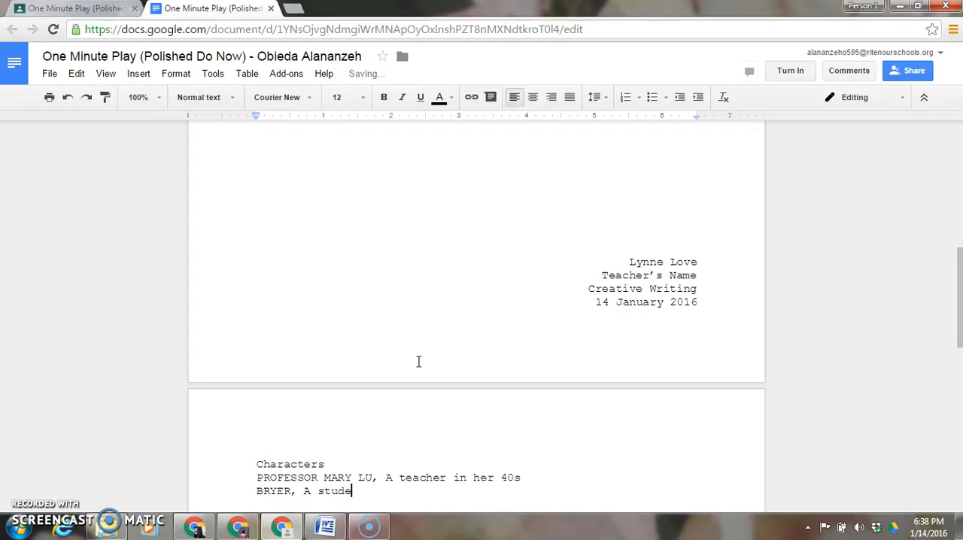
text(nt in his early 20s)
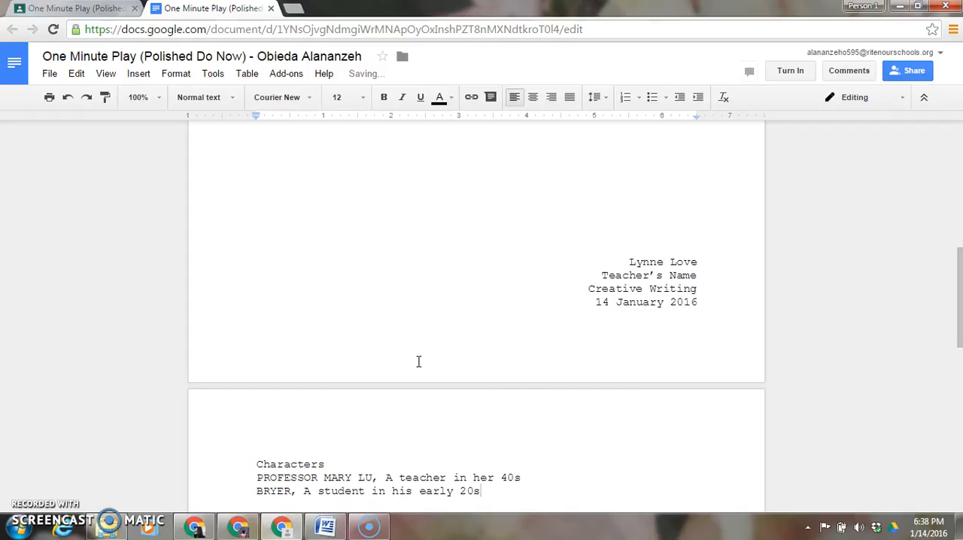
- Leave a blank line after the character list, and add "Setting" with the line "Her office. The present." beneath it
key(Return)
scroll(419, 362, down, 1)
drag(959, 283, 960, 299)
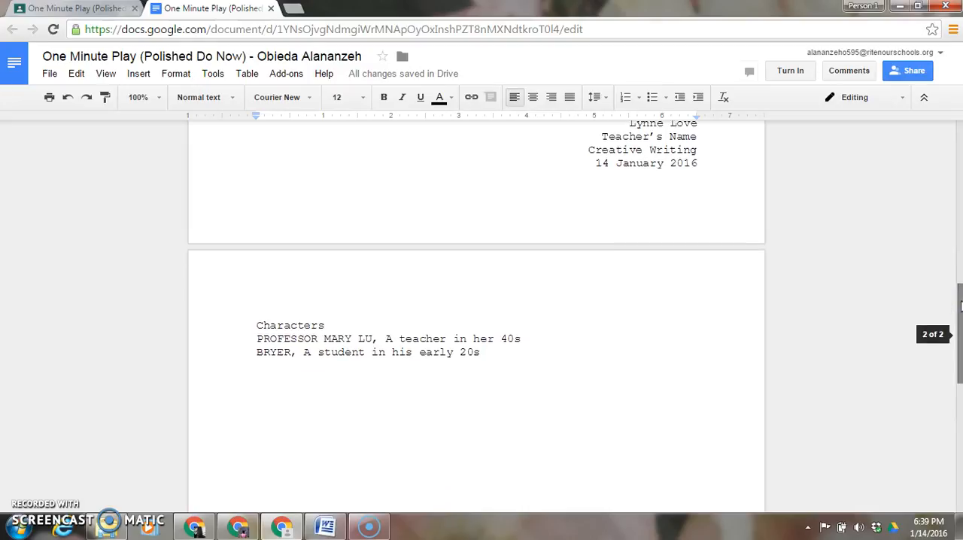
key(Return)
text(Setting)
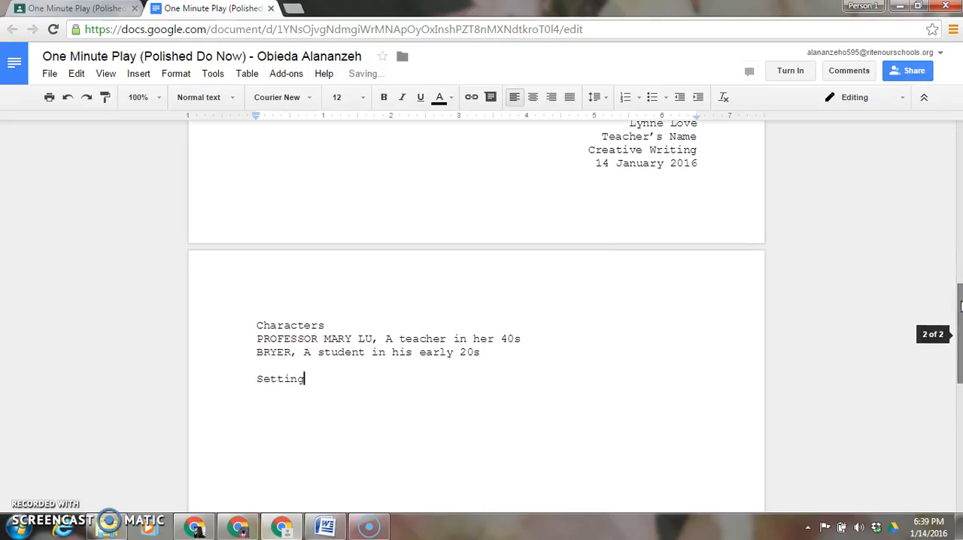
key(Return)
text(Her cffice. The pre)
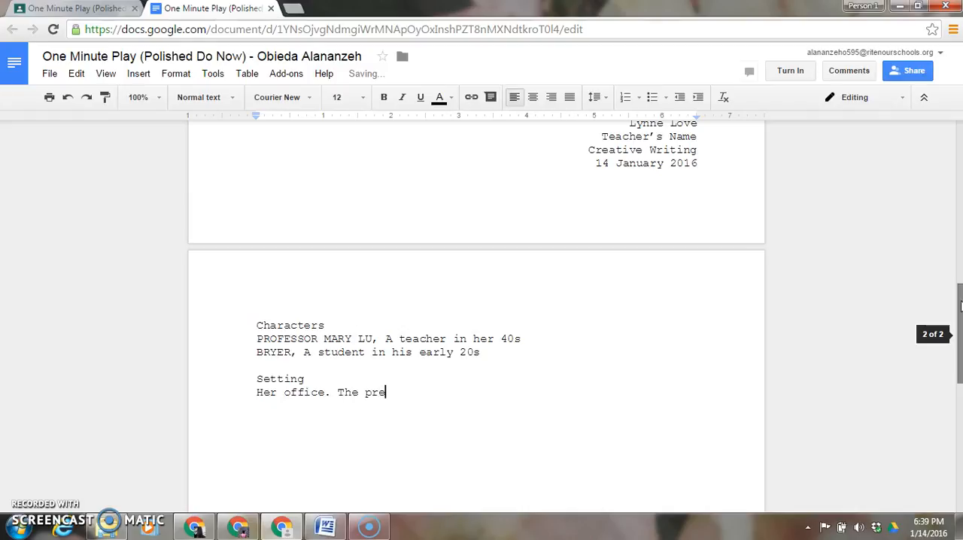
text(sent.)
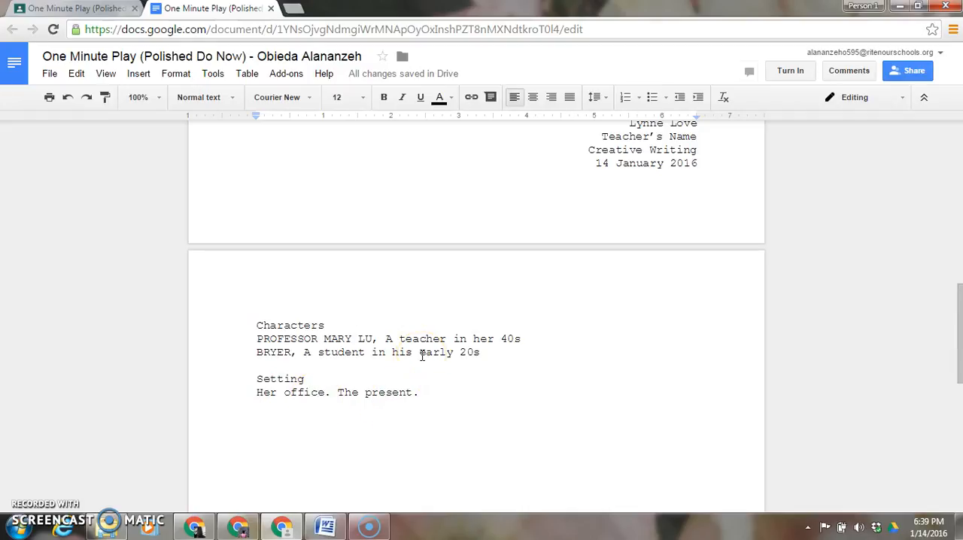
- Underline the headings "Characters" and "Setting"
double_click(270, 325)
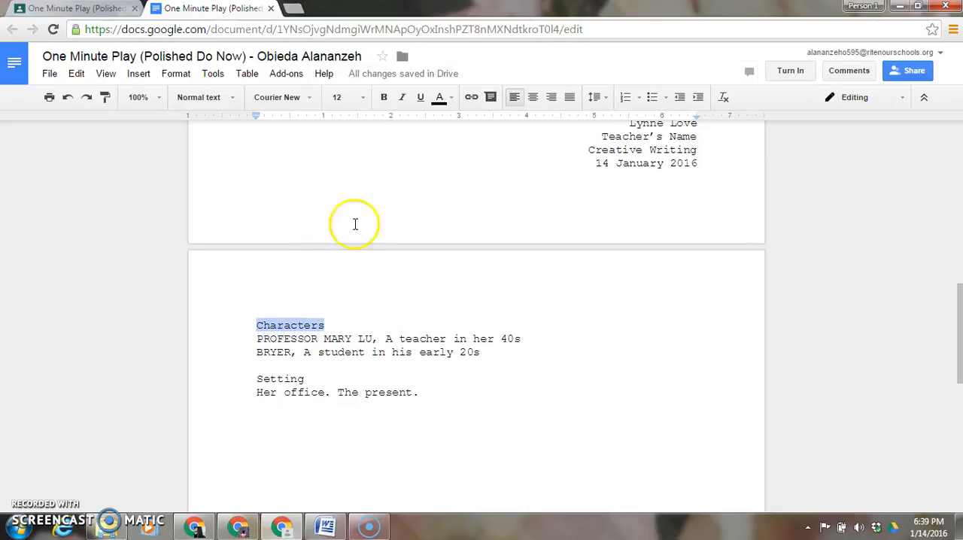
click(422, 97)
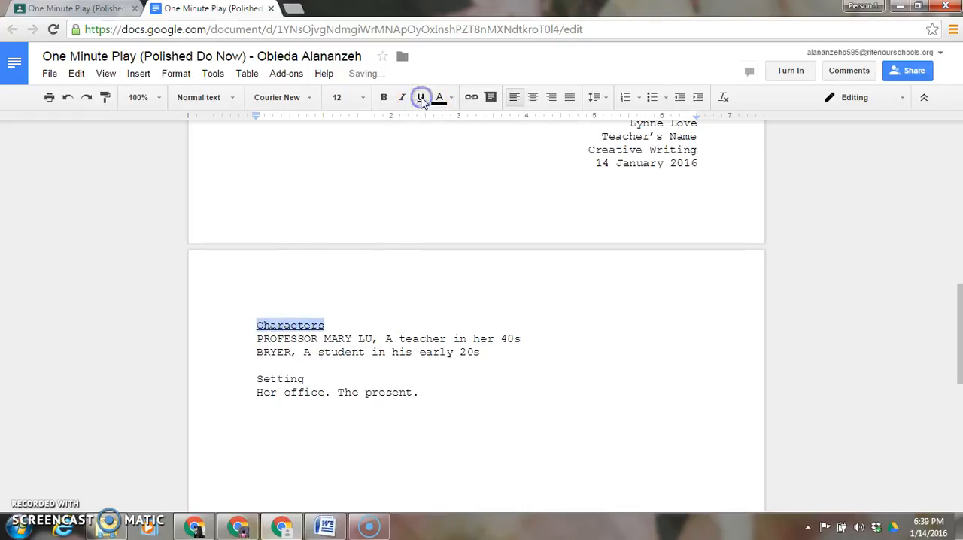
double_click(280, 378)
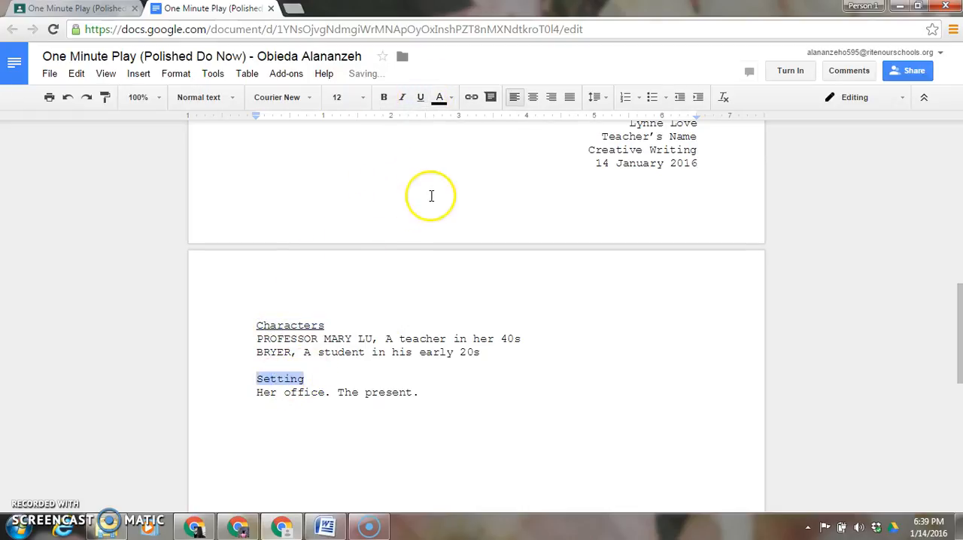
click(420, 98)
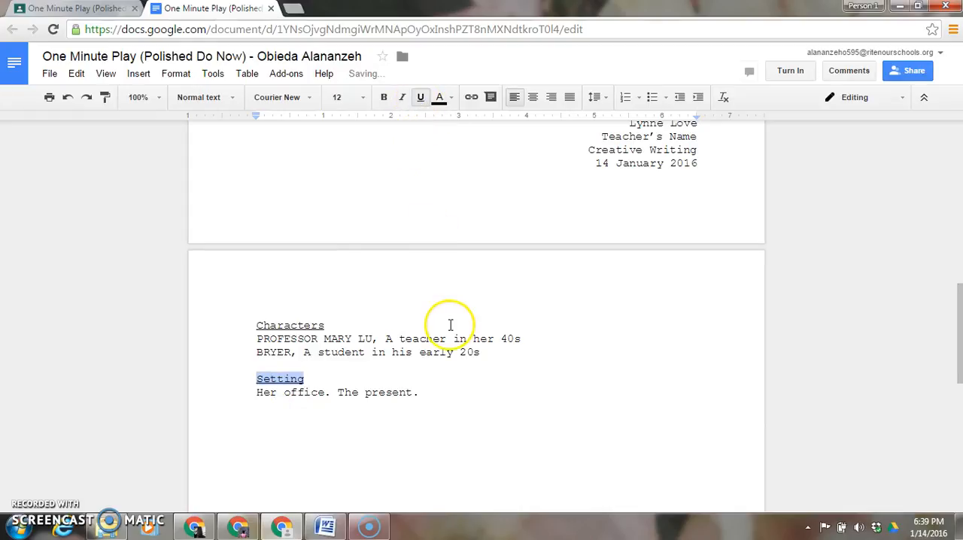
- Start a new paragraph one blank line below the setting description and set its left indent to 3.5 inches
click(419, 393)
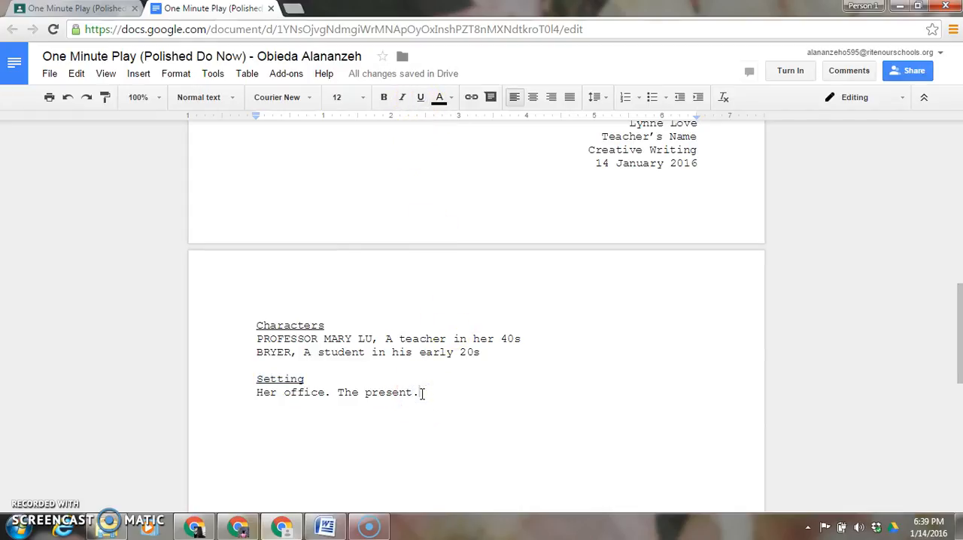
key(Return)
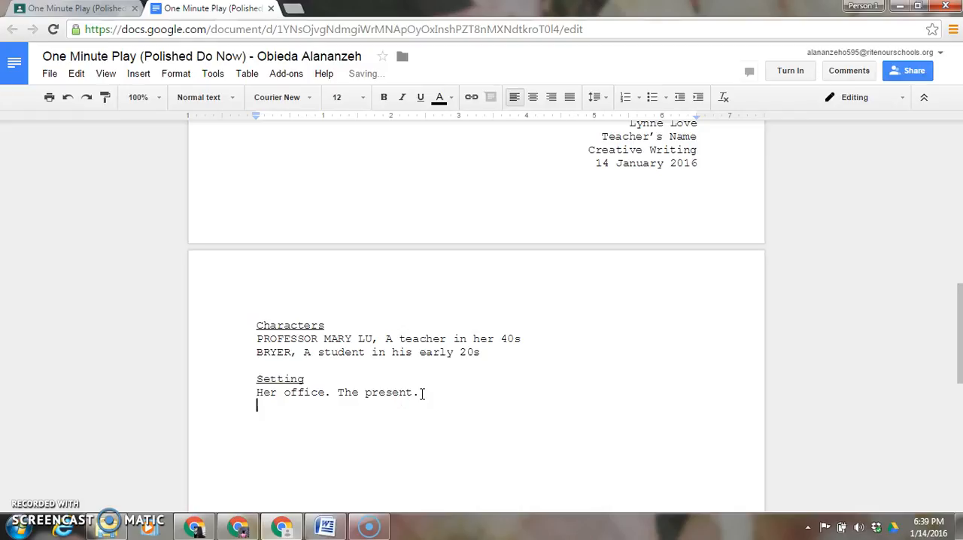
key(Return)
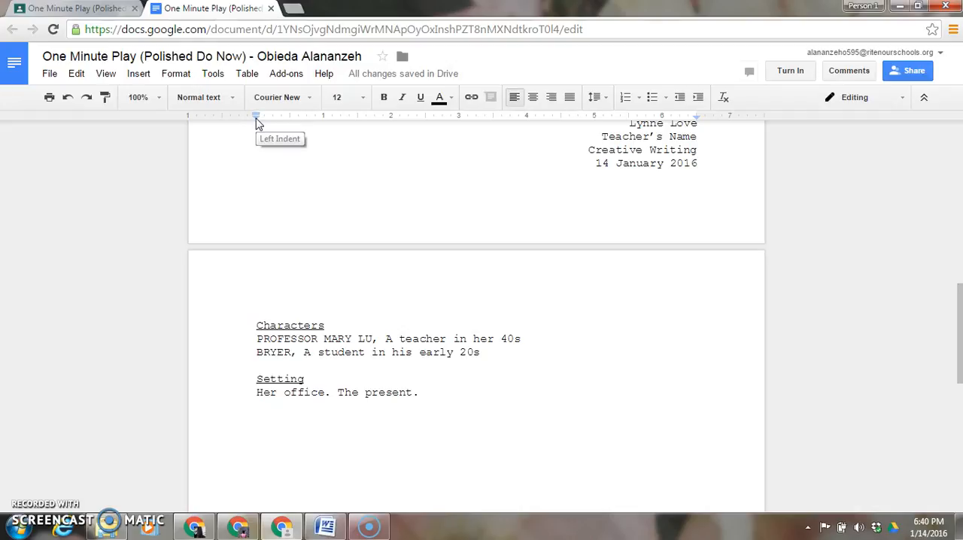
mouse_move(256, 119)
mouse_down()
mouse_move(432, 123)
mouse_move(255, 128)
mouse_move(257, 116)
mouse_move(275, 120)
mouse_move(257, 119)
mouse_up()
mouse_move(256, 122)
mouse_down()
mouse_move(389, 119)
mouse_move(490, 140)
mouse_up()
- Enter the stage direction "Lights up to reveal MARY sitting at her office desk, intently typing a play." in the indented paragraph
text(Lights up to reveal)
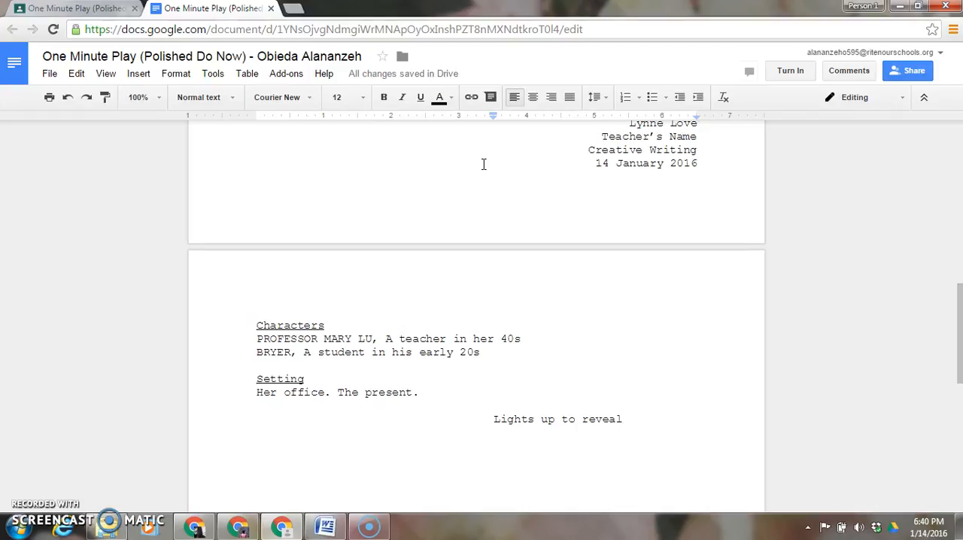
text( MARY)
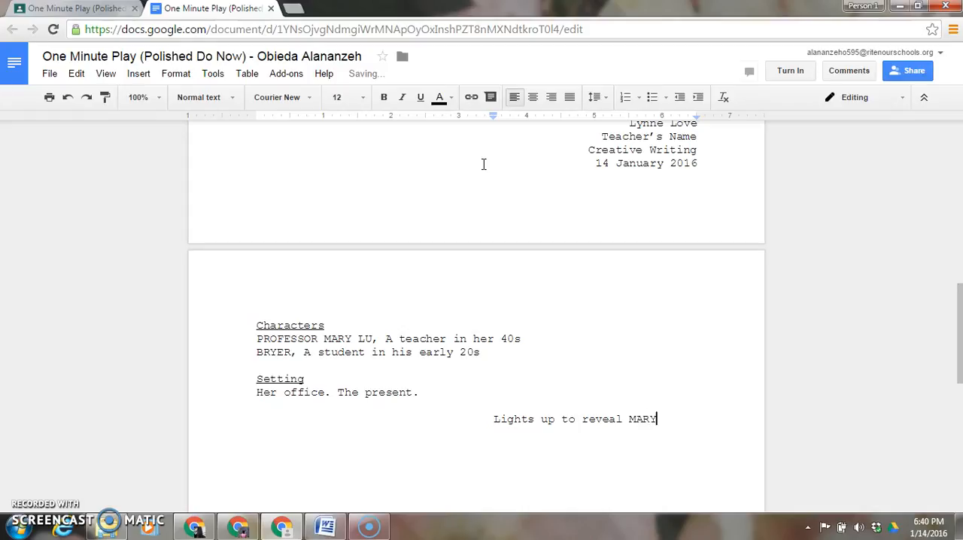
text( sitting at her office des)
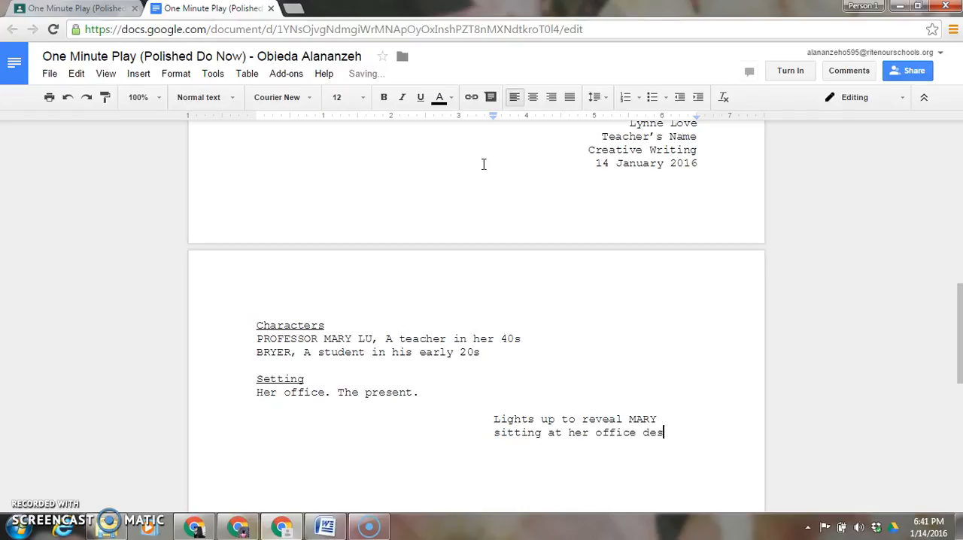
text(k, inte)
text(ntly typing)
text( a )
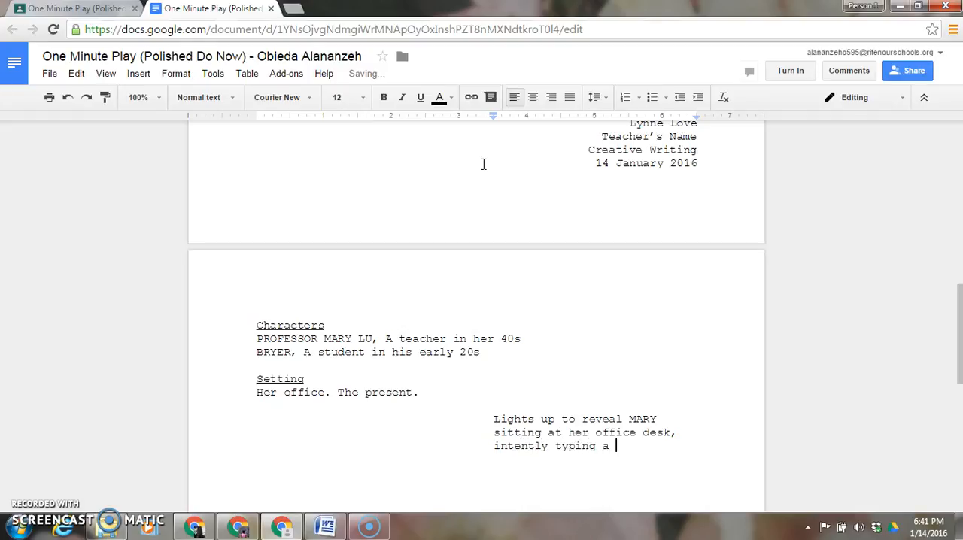
text(play.)
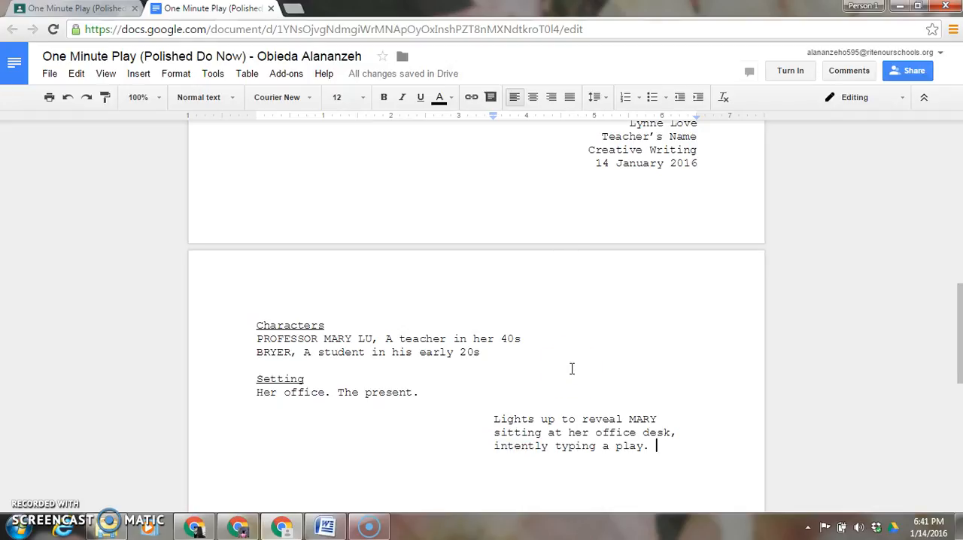
- One blank line below the stage direction, reset the left indent to the page margin and add the centered character cue "MARY"
key(Return)
key(Return)
drag(495, 121, 256, 132)
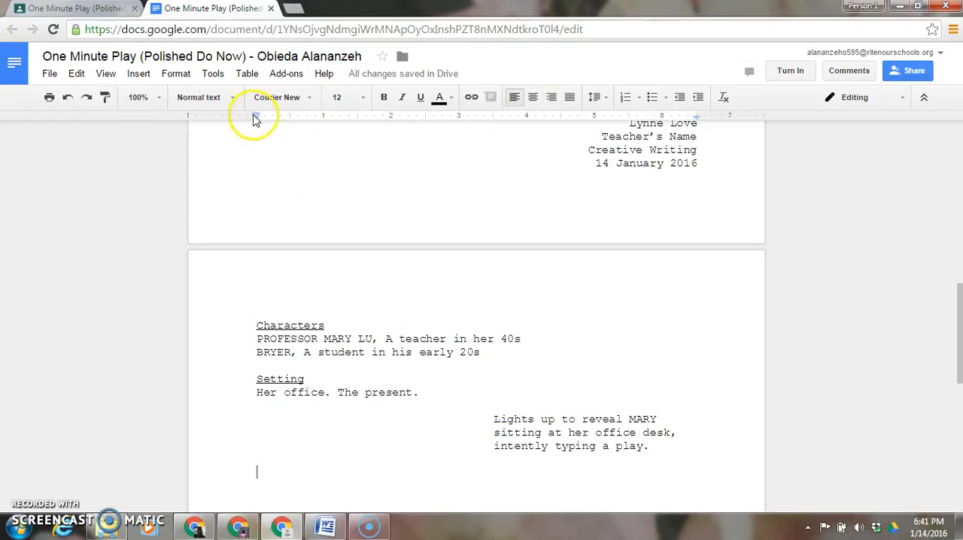
click(536, 98)
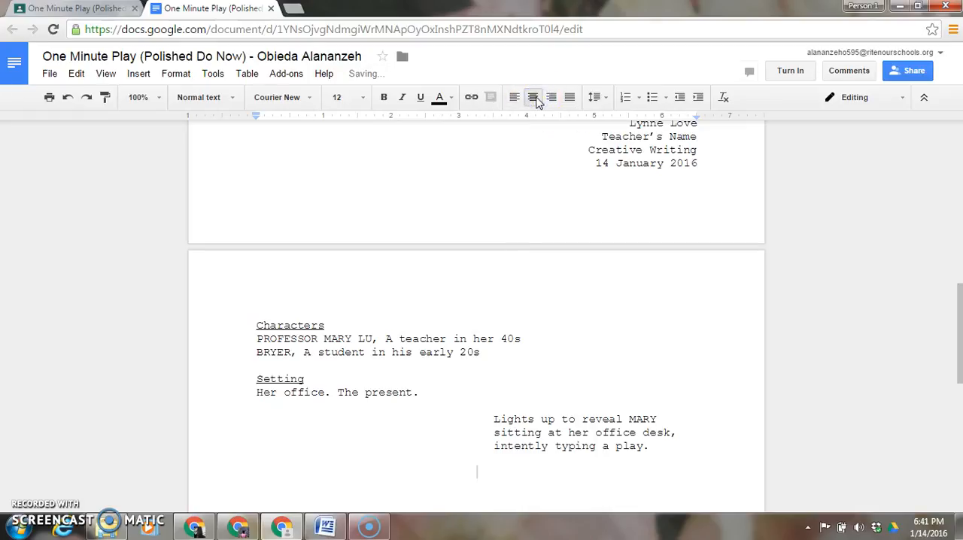
text(MARY)
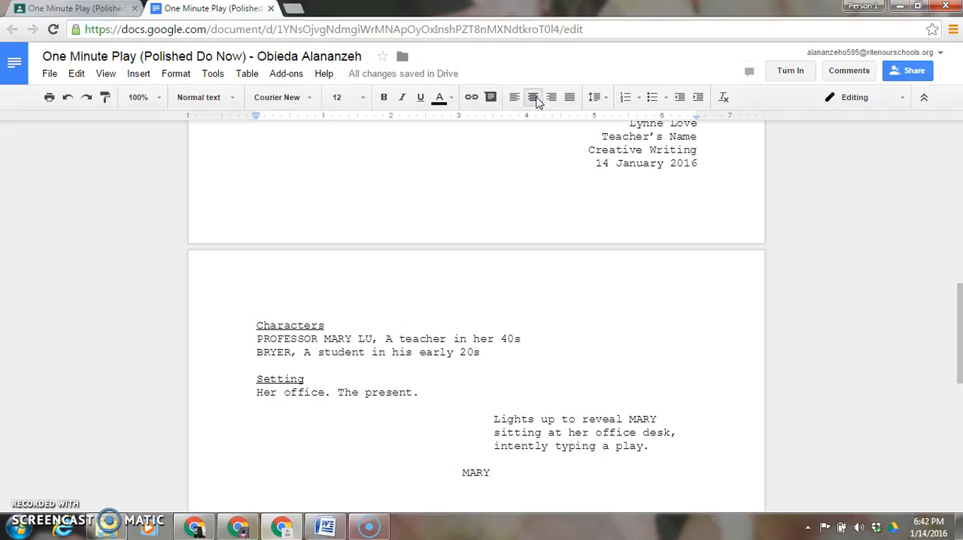
- Start a left-aligned line under the centered MARY cue with an opening parenthesis
key(Return)
key(ctrl+shift+l)
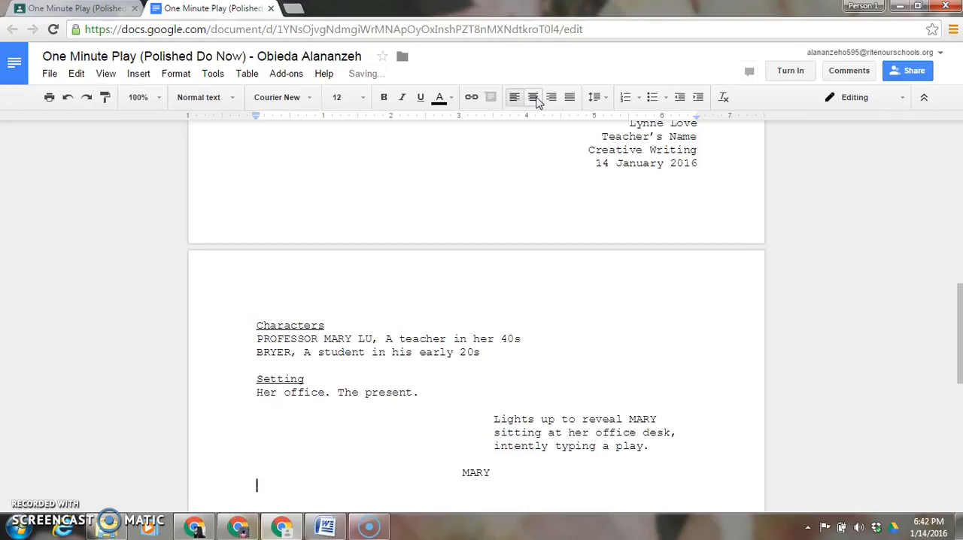
click(260, 489)
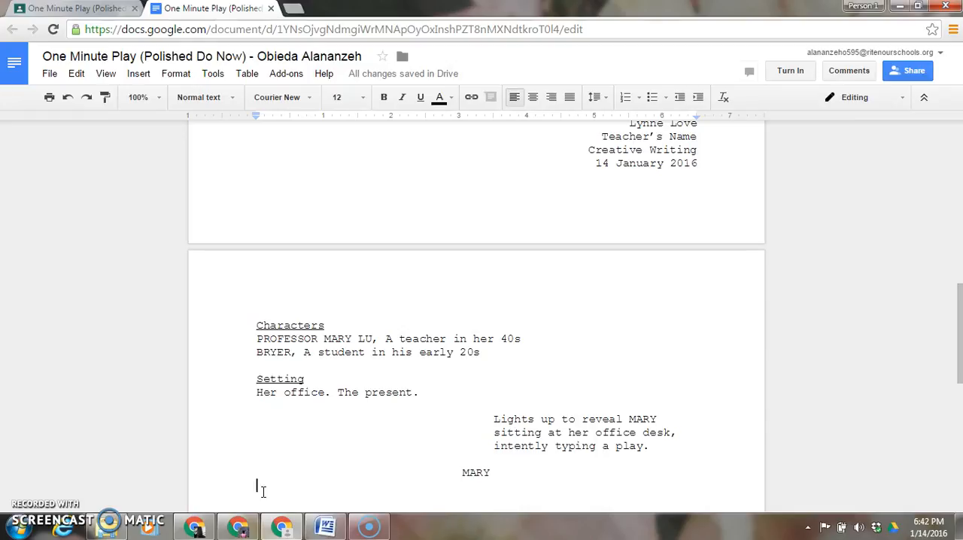
text(()
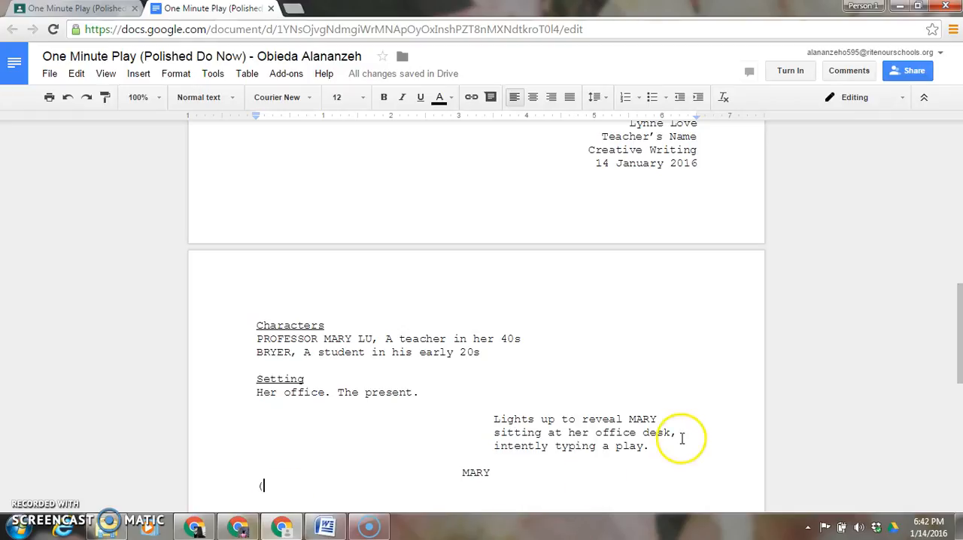
- Append the sentence "There's a knock on the door." to the end of the indented stage direction
click(649, 450)
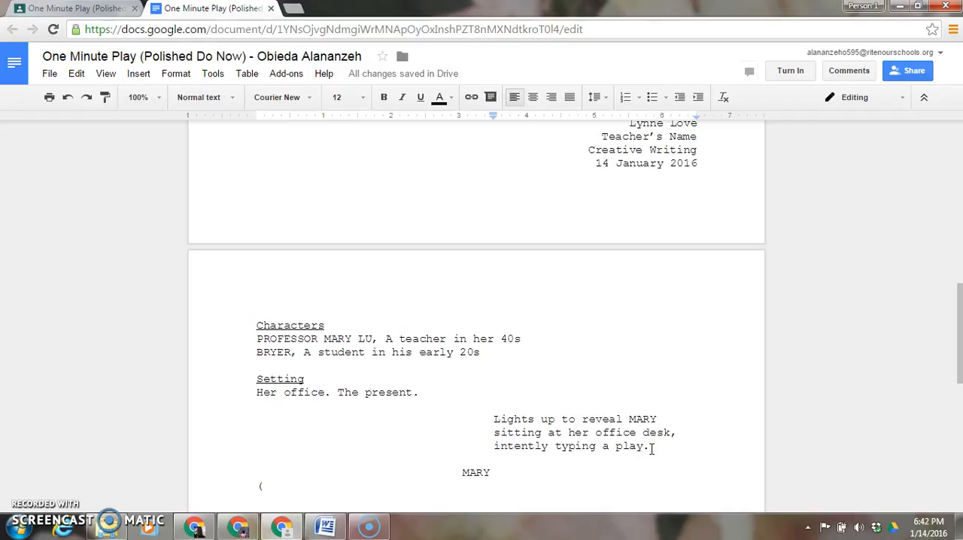
text(There's a k)
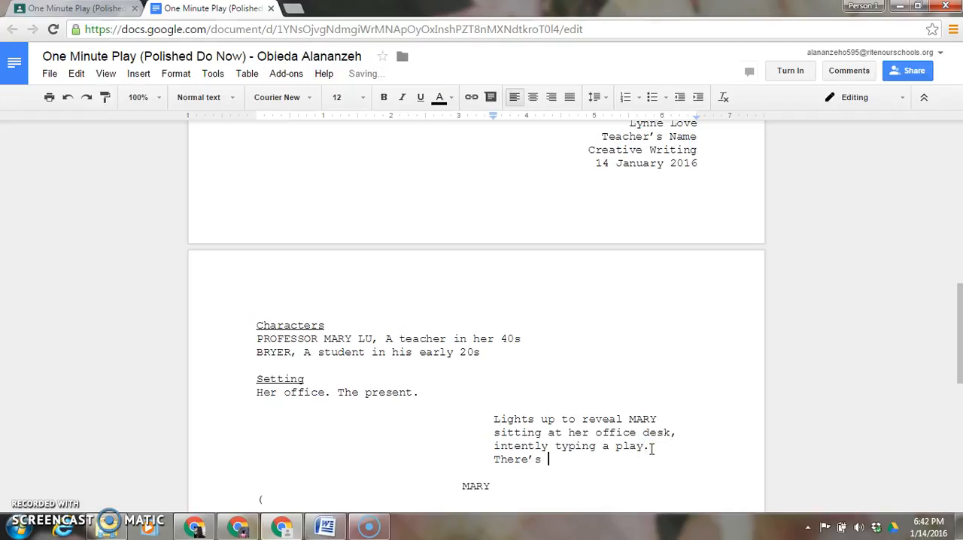
text(now)
key(BackSpace)
text(ck on the door.)
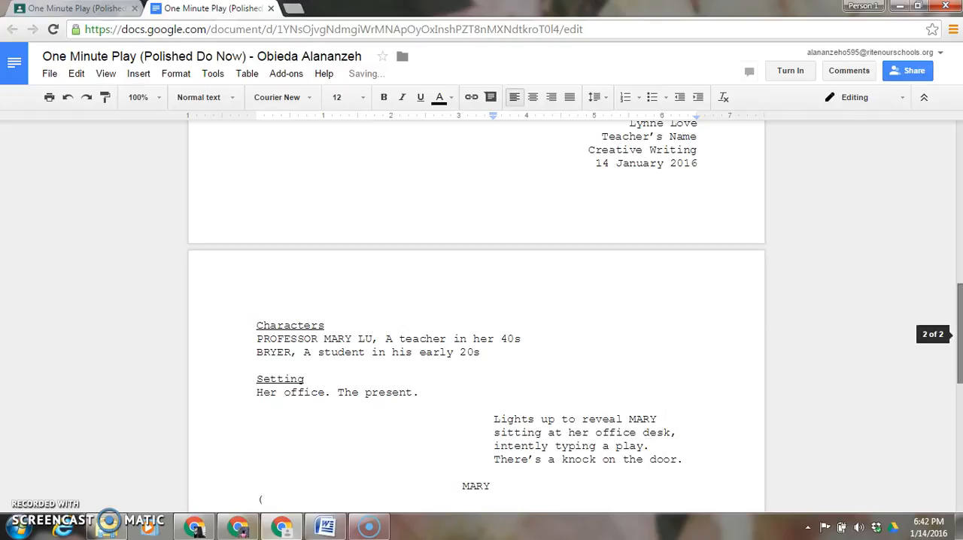
- Complete the line below the centered MARY cue so it reads "(After a moment.) Come in."
drag(956, 322, 957, 360)
click(272, 349)
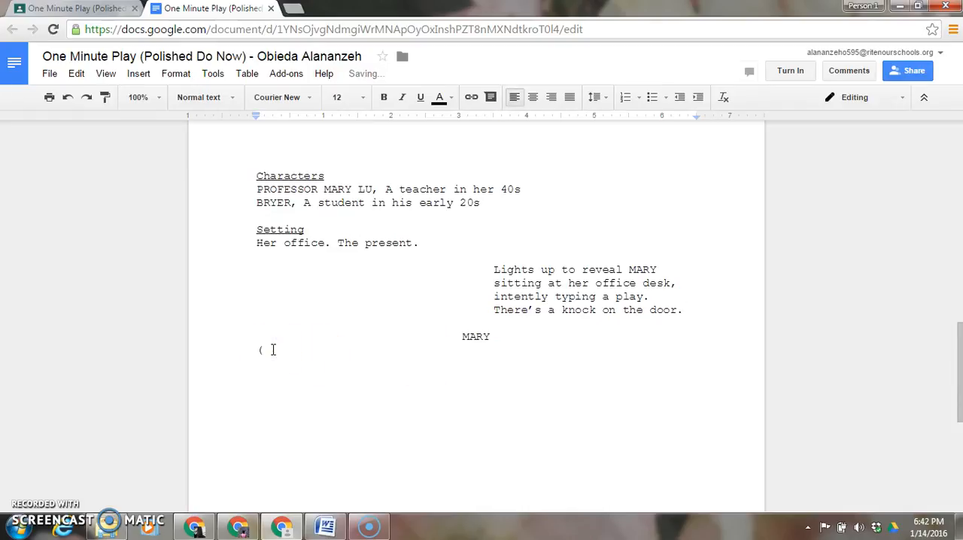
text(After a moment.))
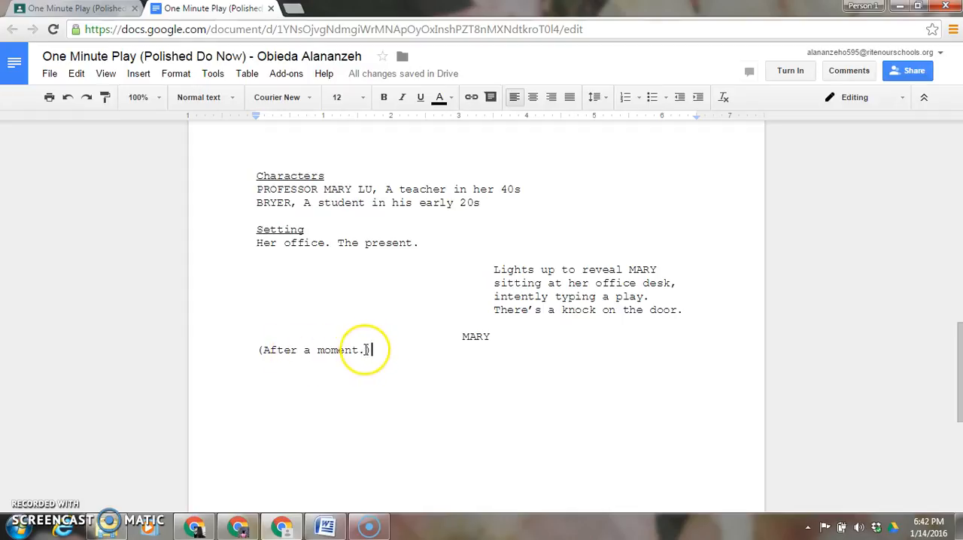
text(C)
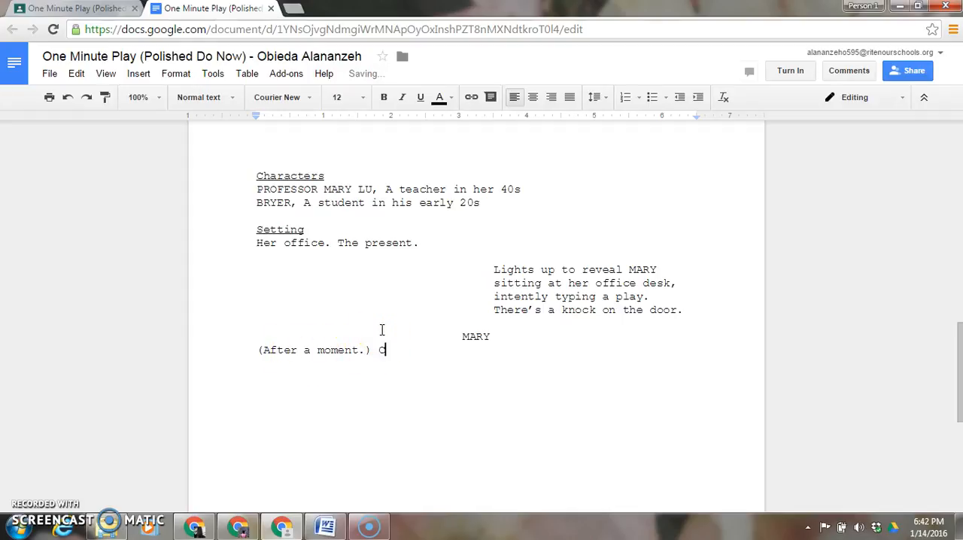
text(ome in.)
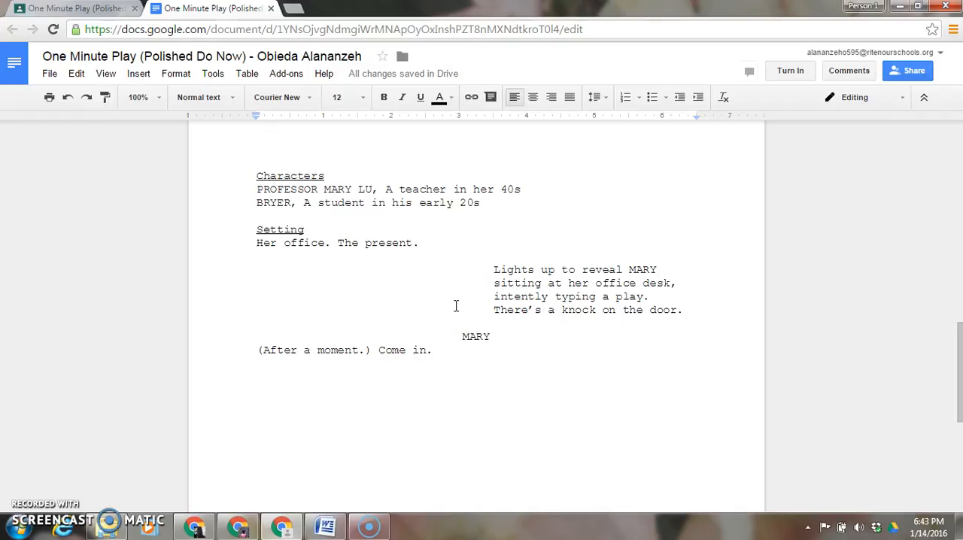
- Below MARY's line, add a paragraph with a 3.5-inch left indent reading "(Enter, BRYER with a backpack slung over his shoulder.)"
key(Return)
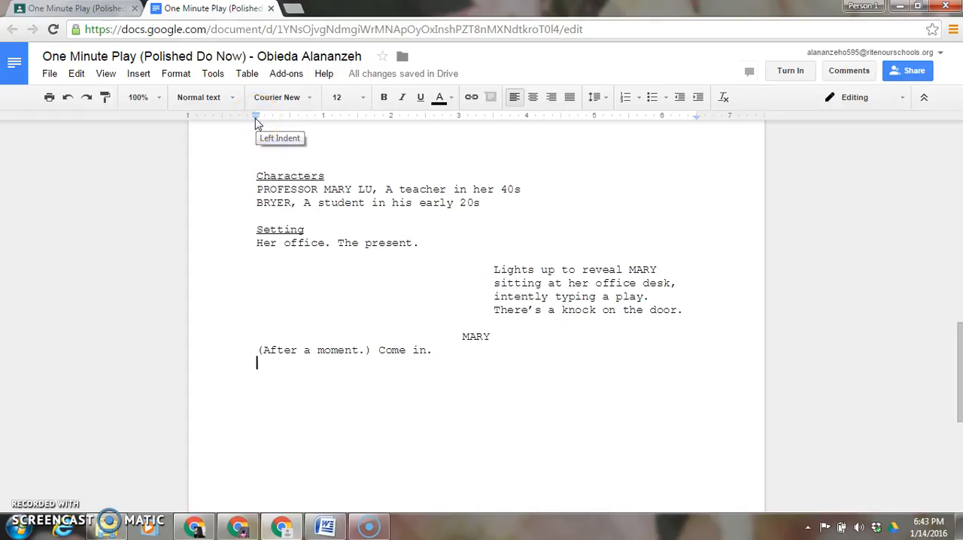
drag(256, 119, 493, 128)
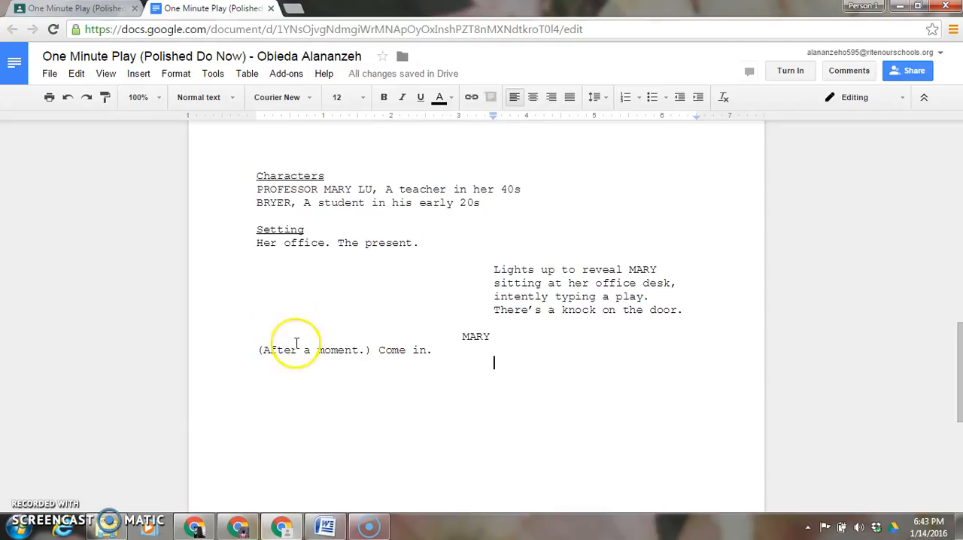
text(()
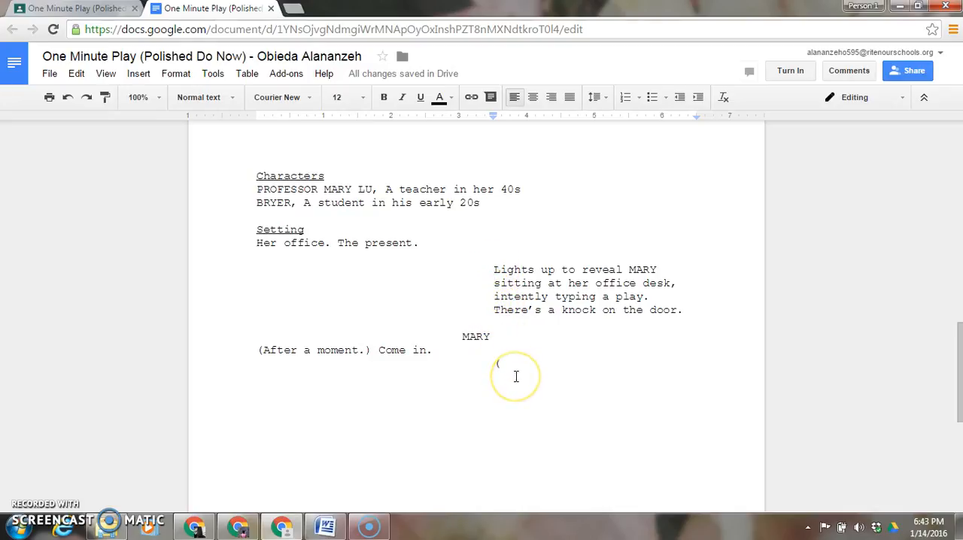
text(En)
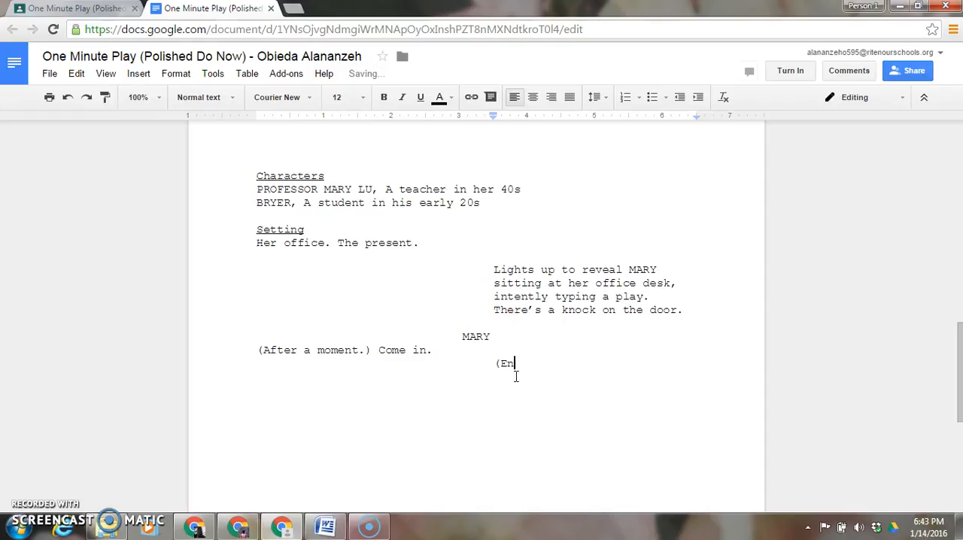
text(ter, BRYER)
click(523, 375)
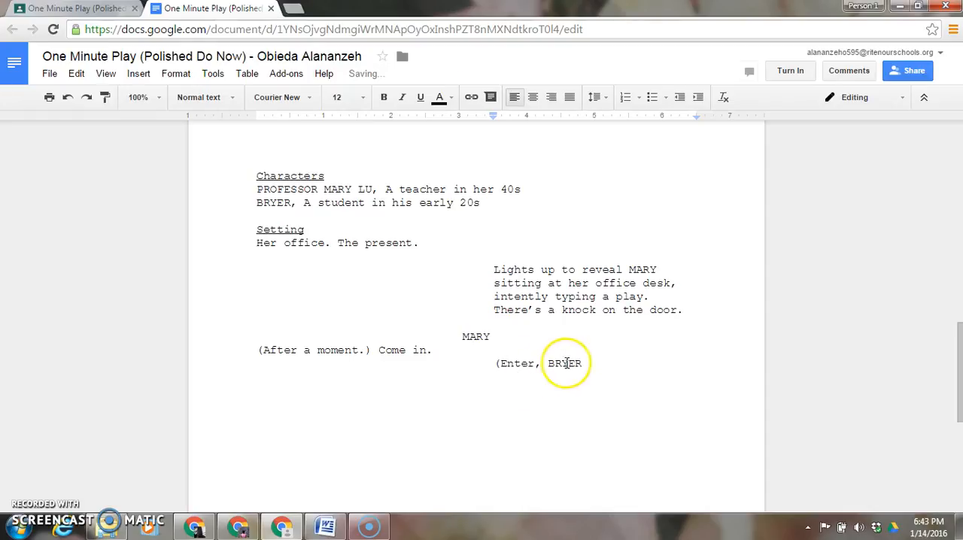
text(with a back)
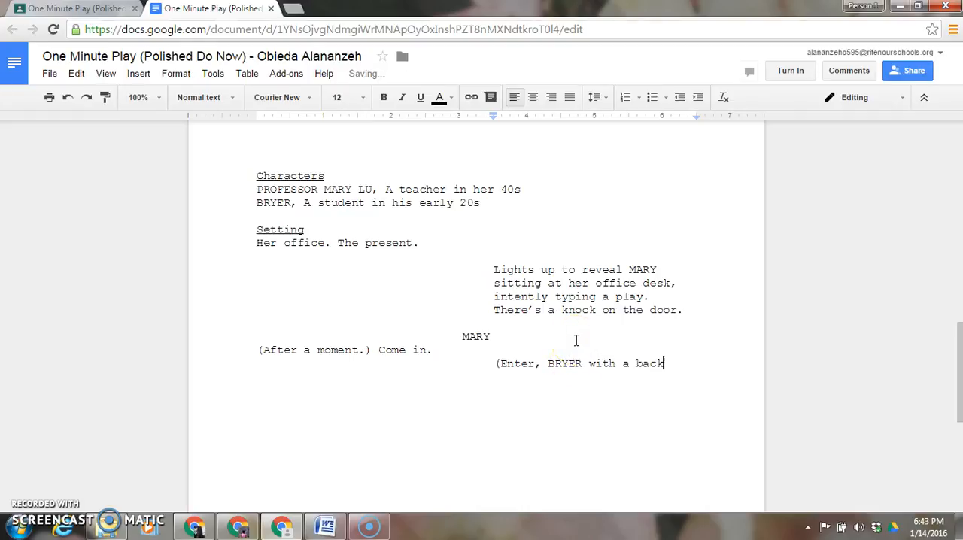
text(pack slung over his shoul)
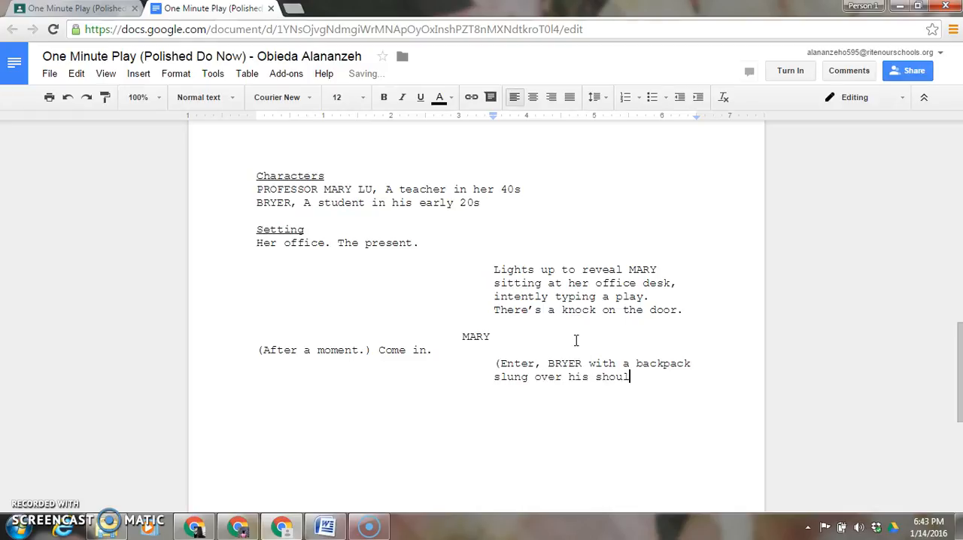
text(der.))
- One blank line below the entrance direction, reset the left indent to the margin and add the centered cue "MARY (CONT.)"
key(Return)
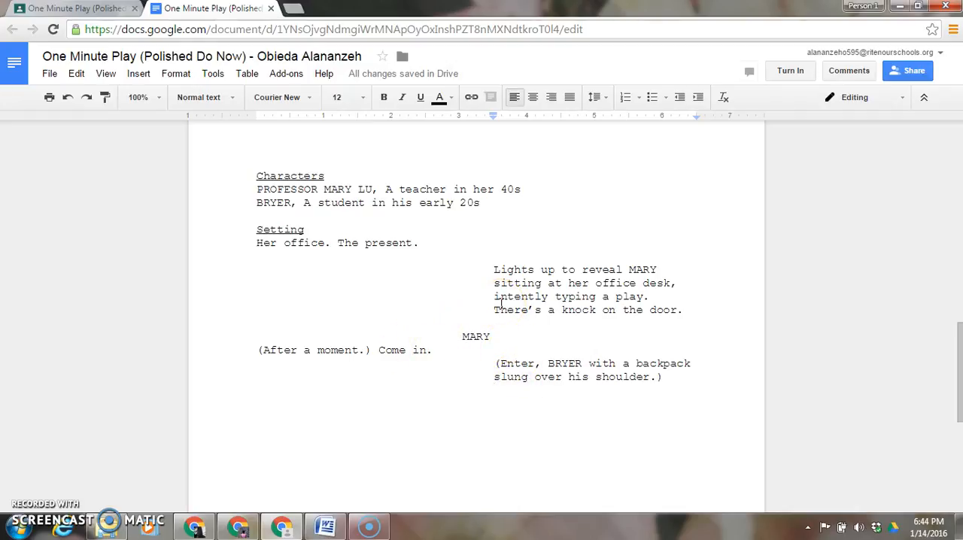
key(Return)
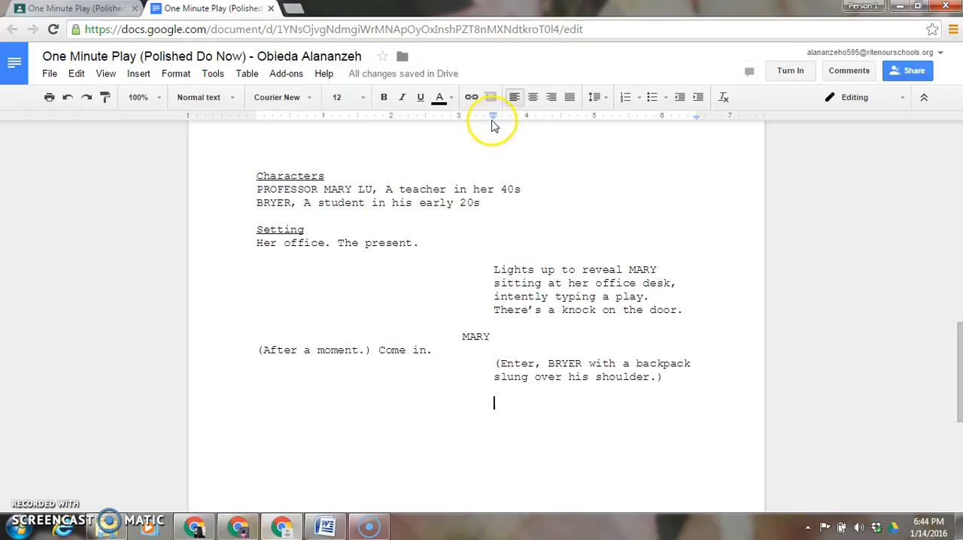
drag(493, 120, 258, 141)
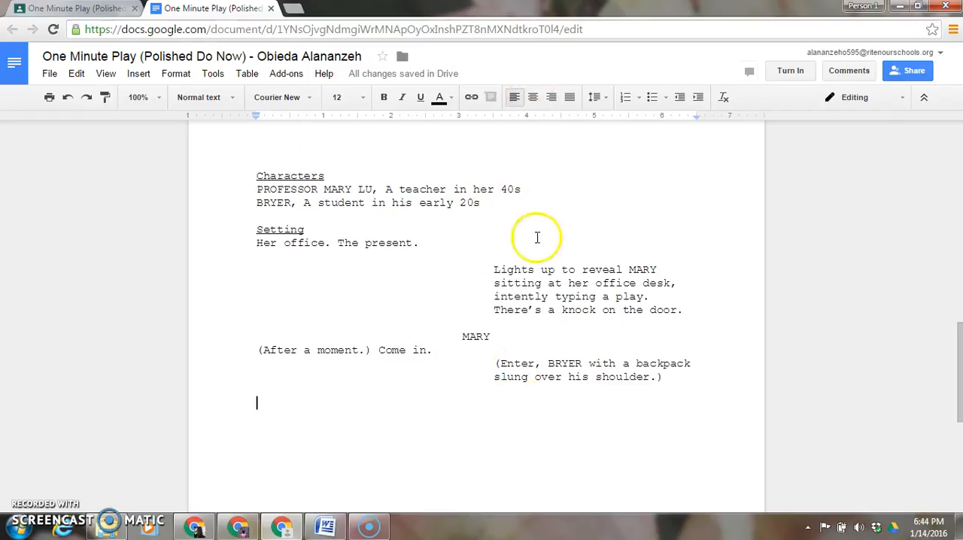
click(533, 98)
text(MARY ()
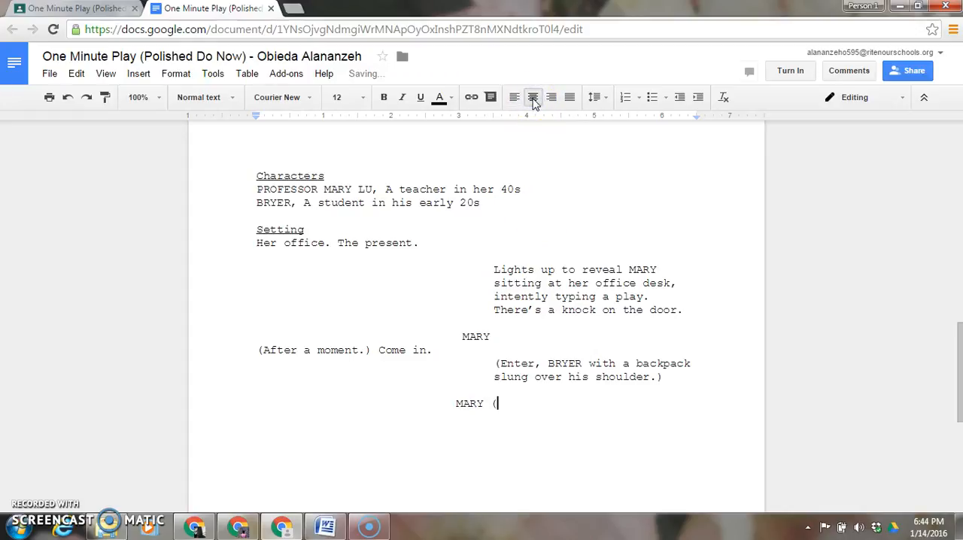
text(CONT.))
- Add the left-aligned dialogue "Hi, Bryer. Come in. Sit down." under the MARY (CONT.) cue
key(Return)
key(ctrl+shift+l)
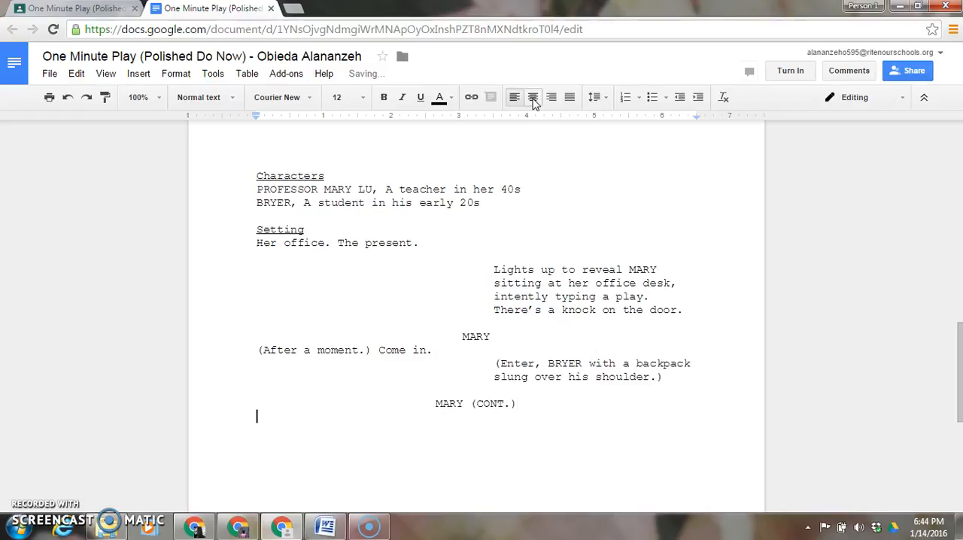
text(Hi, Bryer. Com)
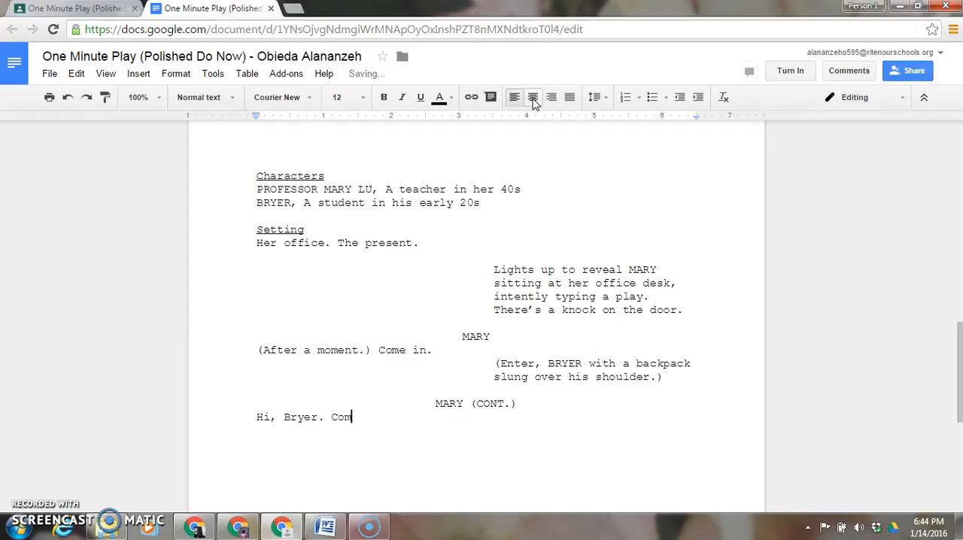
text(e in. Sit down.)
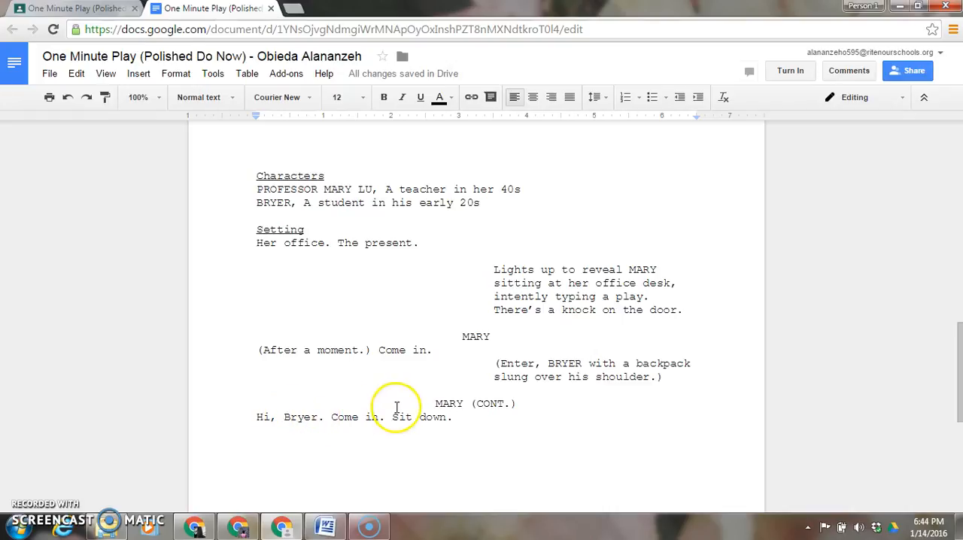
- Leave a blank line after MARY's second speech and add the centered character cue "BRYER"
click(467, 418)
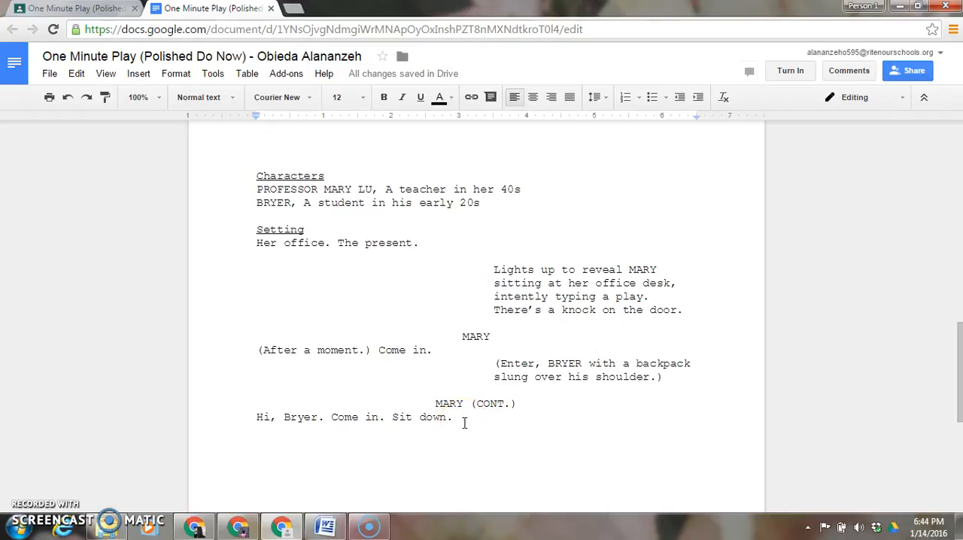
key(Return)
key(Return)
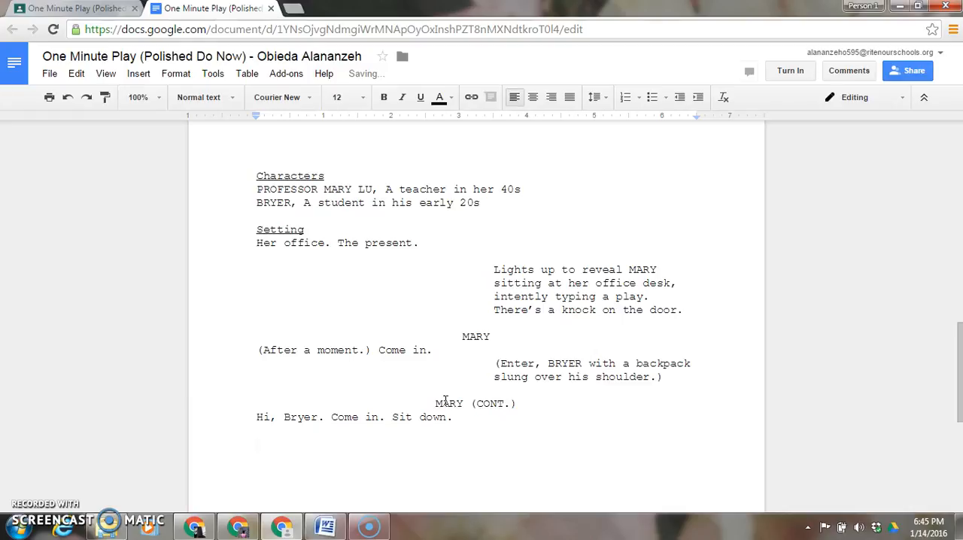
click(532, 98)
text(BRYER)
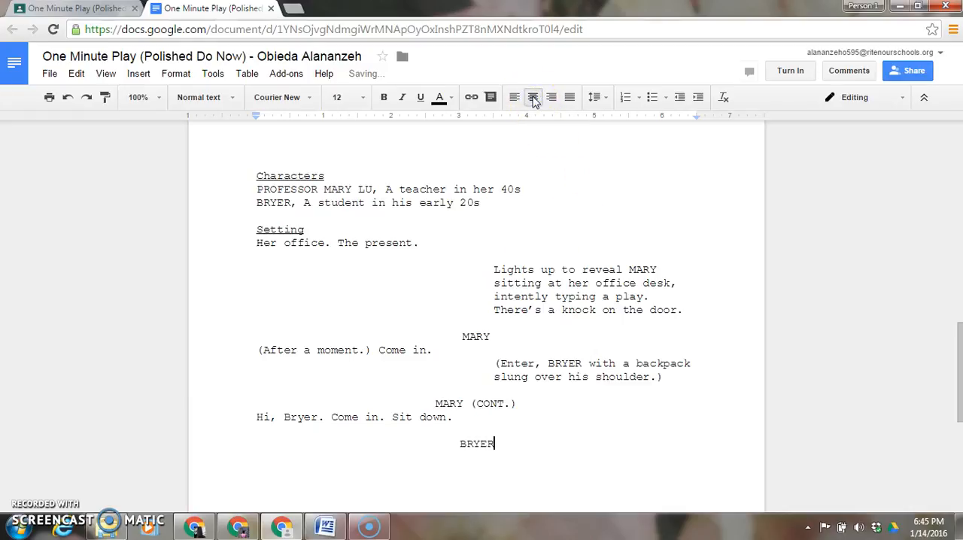
- Add the left-aligned dialogue "Thanks, Professor Lu." under the BRYER cue
key(Return)
key(ctrl+shift+l)
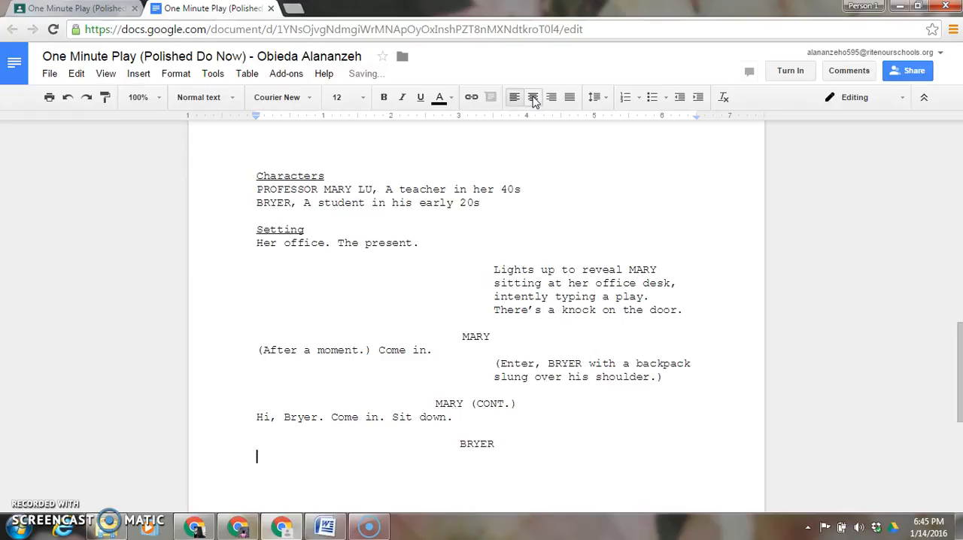
text(Thanks, Pro)
key(BackSpace)
key(BackSpace)
text(rofessor Lu.)
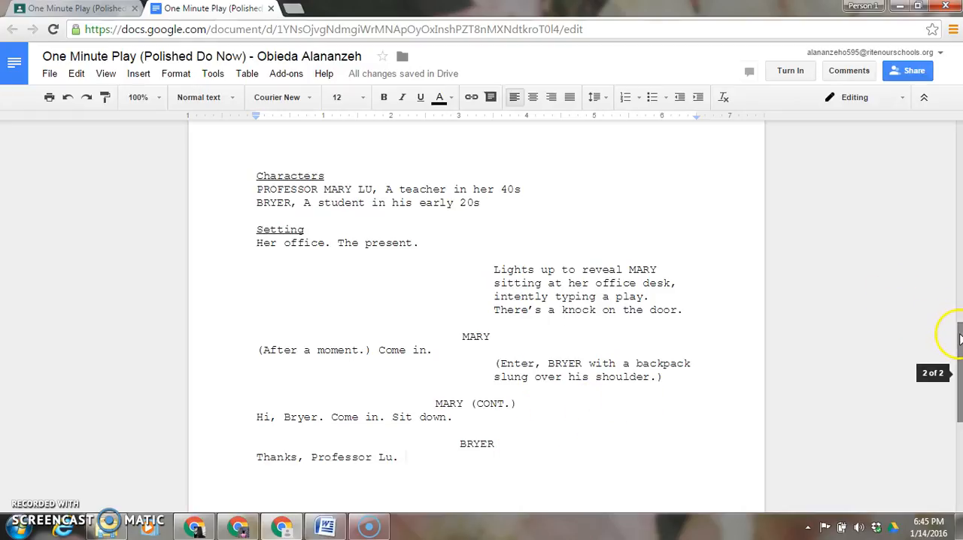
- Start a new paragraph one blank line below BRYER's dialogue and set its left indent to 3.5 inches
drag(960, 339, 959, 393)
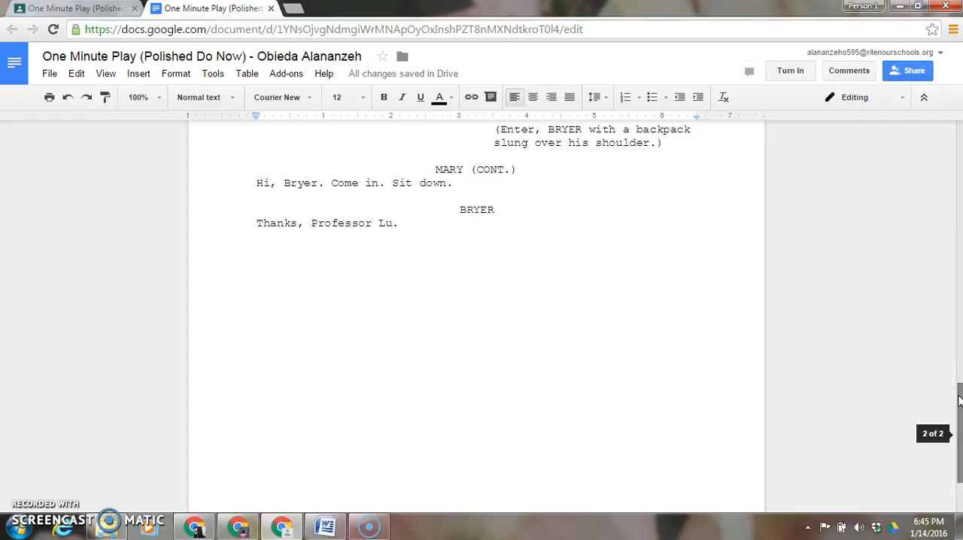
key(Return)
key(Return)
key(Return)
key(BackSpace)
key(Return)
key(Return)
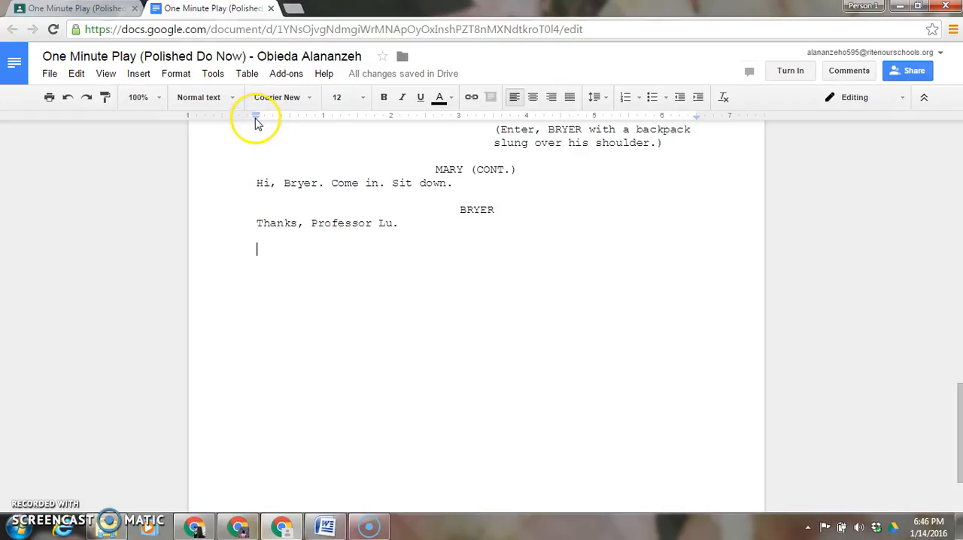
mouse_move(257, 122)
mouse_down()
mouse_move(391, 133)
mouse_move(482, 191)
mouse_move(492, 139)
mouse_up()
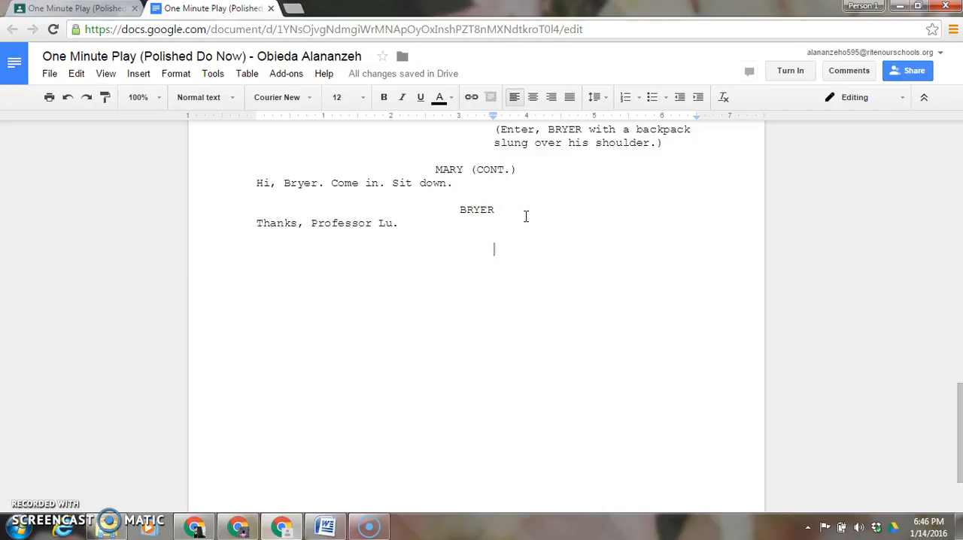
- Enter the closing stage direction "(Exit BRYER. Lights fade as MARY returns to typing her play.)" in the indented paragraph
text((Ex)
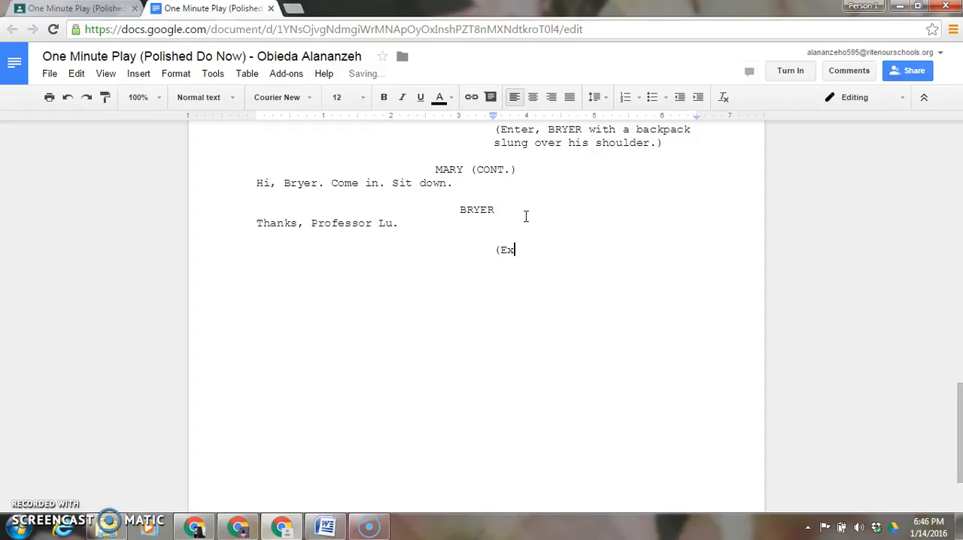
text(it BRYER)
text(. I)
text(ights)
text( f)
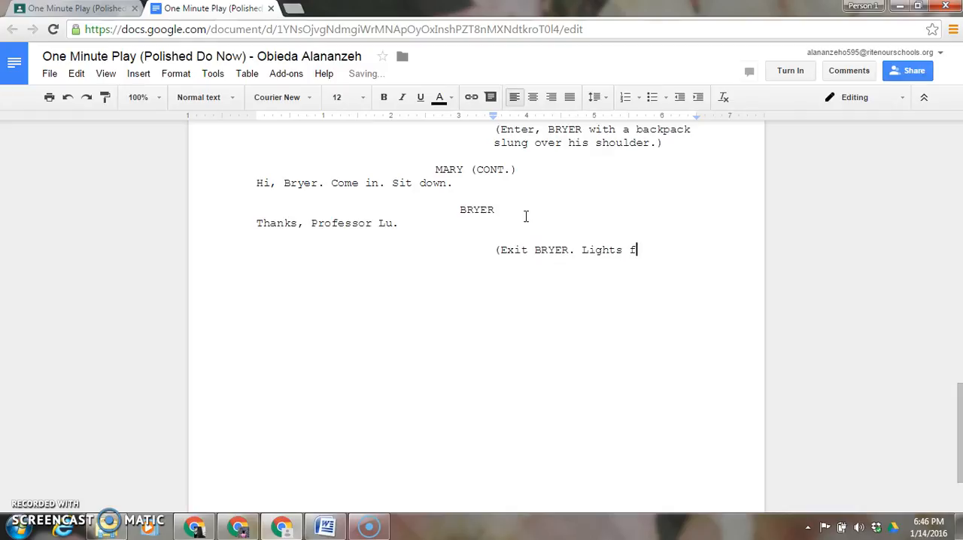
text(ade as MARY returns to t)
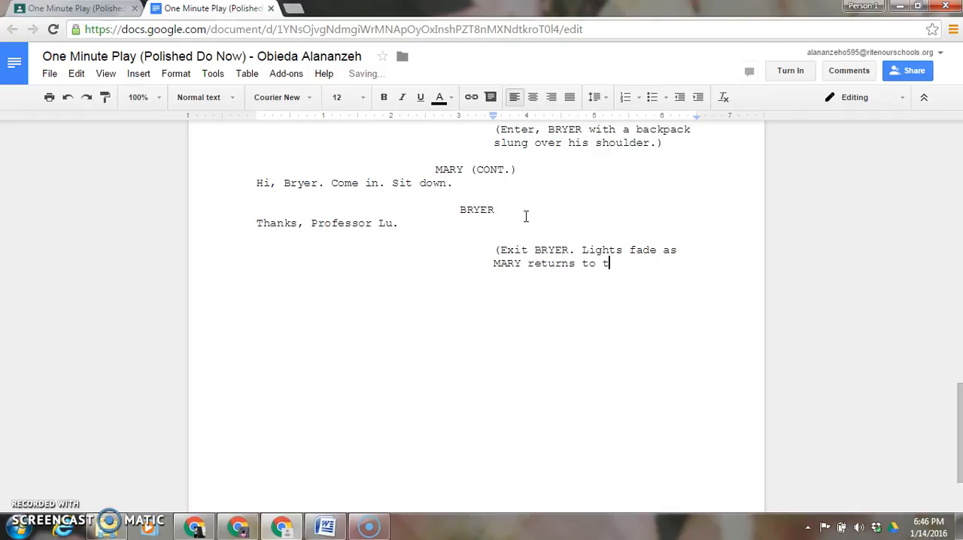
text(yping her play.))
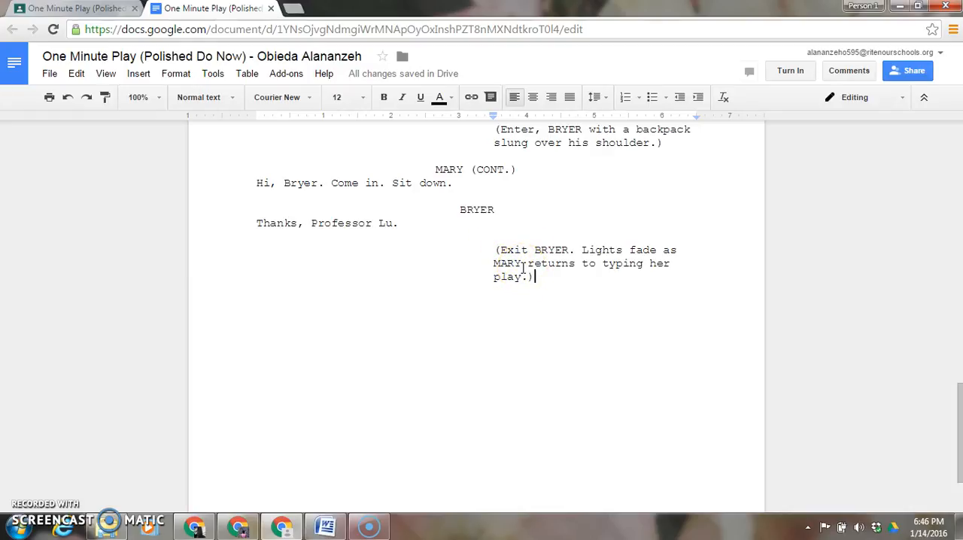
- One blank line below the closing stage direction, reset the left indent to the margin and add the centered line "END OF PLAY."
key(Return)
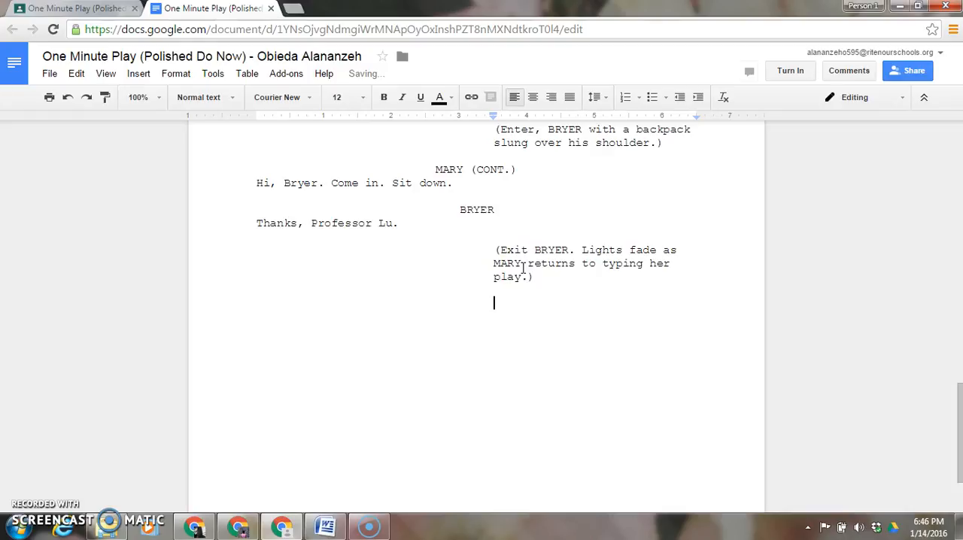
drag(493, 117, 257, 128)
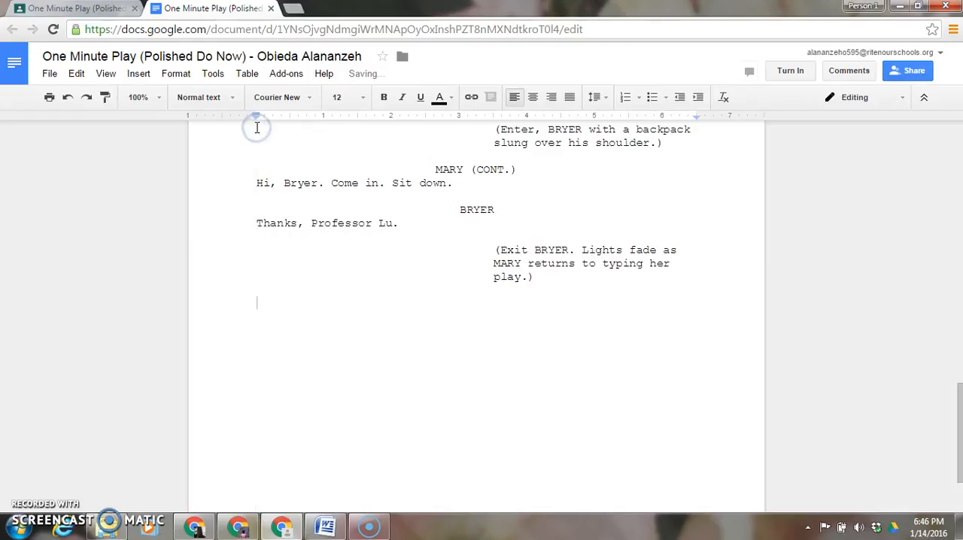
click(533, 97)
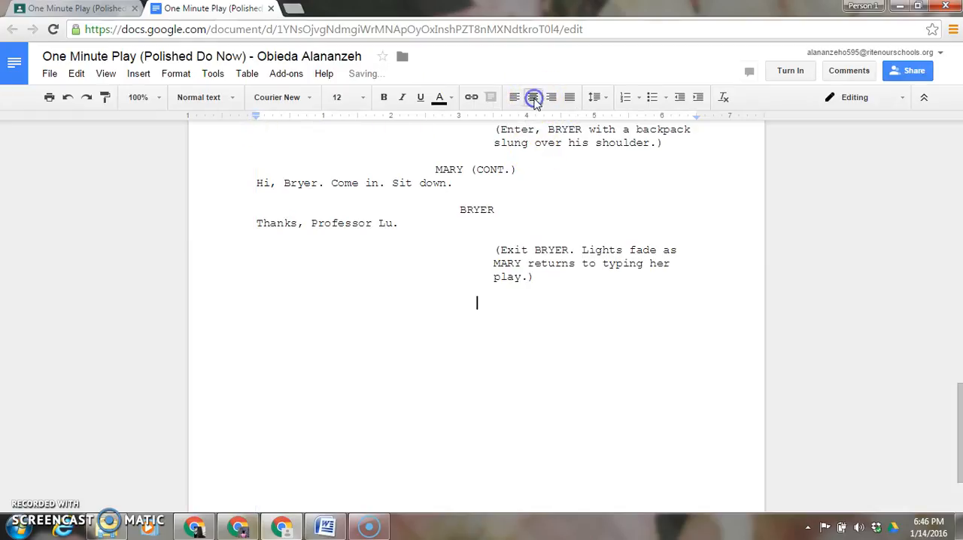
text(END OF PL)
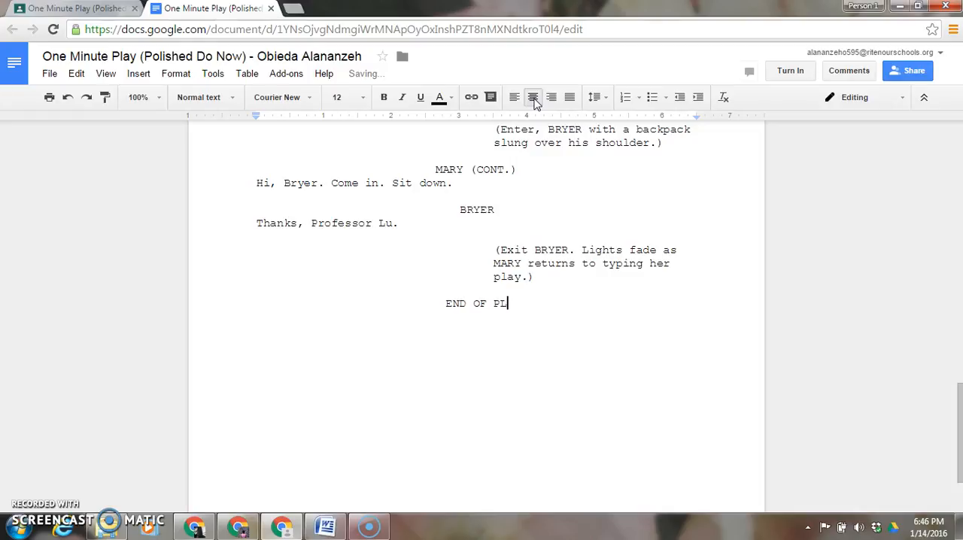
text(AY.)
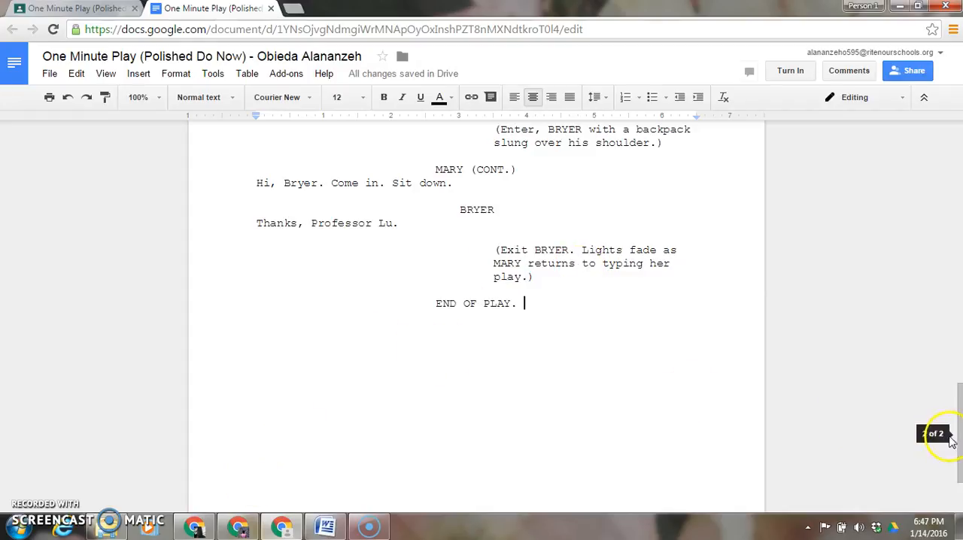
drag(959, 448, 950, 157)
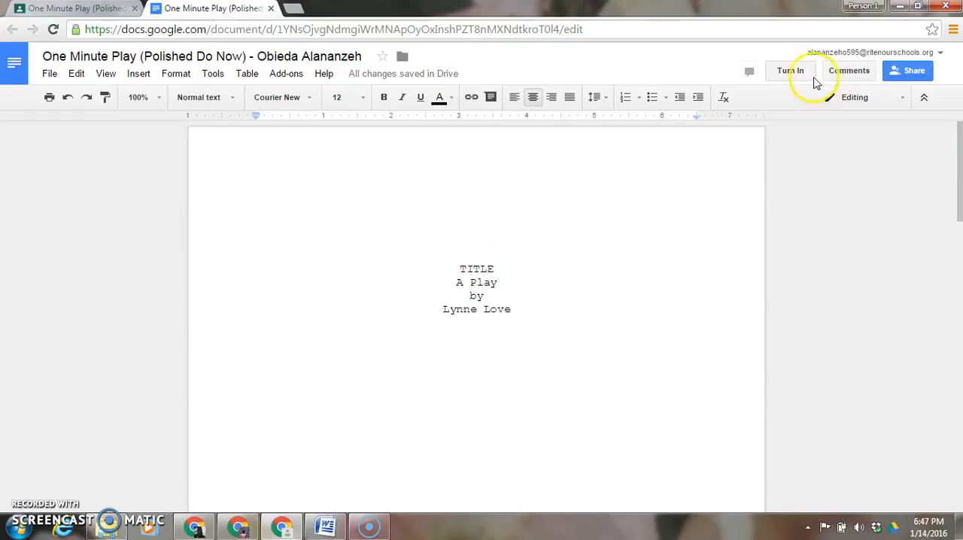